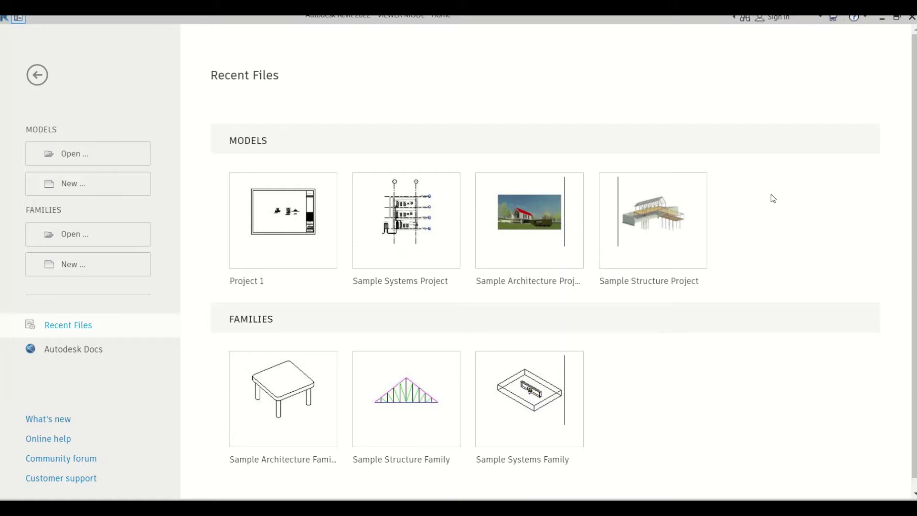
Step: Create a new project from the Systems Template and show the DiRootsOne tools
left_click(79, 184)
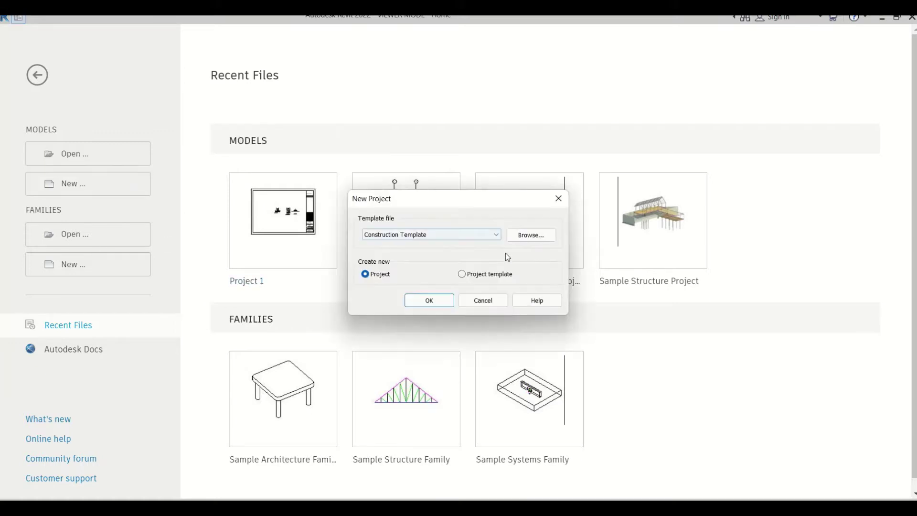
left_click(475, 235)
left_click(430, 284)
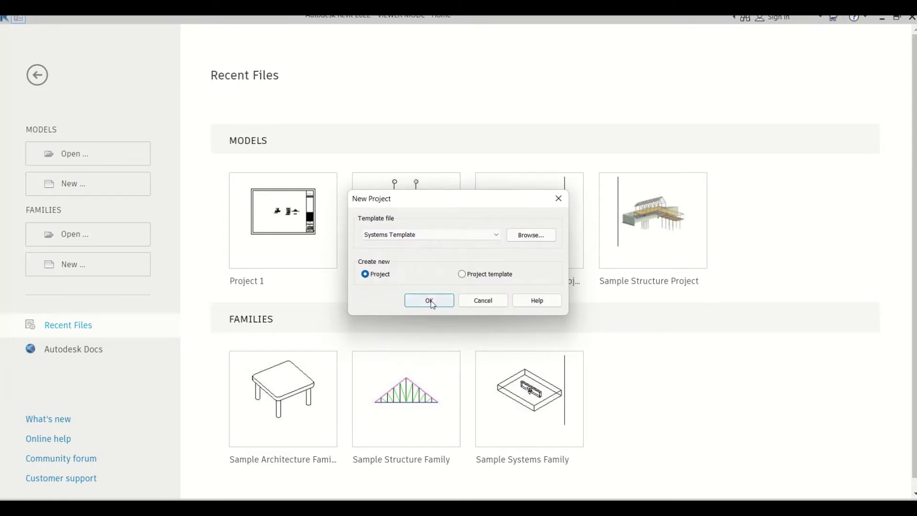
left_click(428, 301)
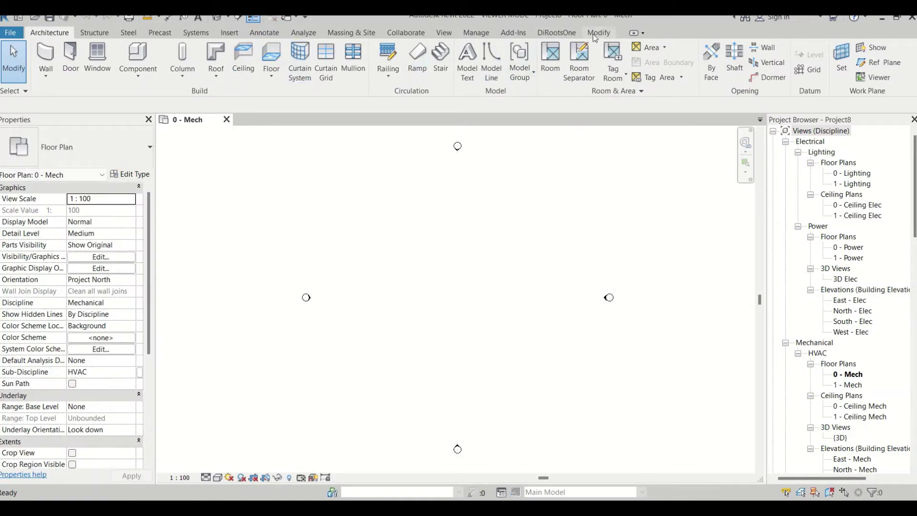
left_click(566, 36)
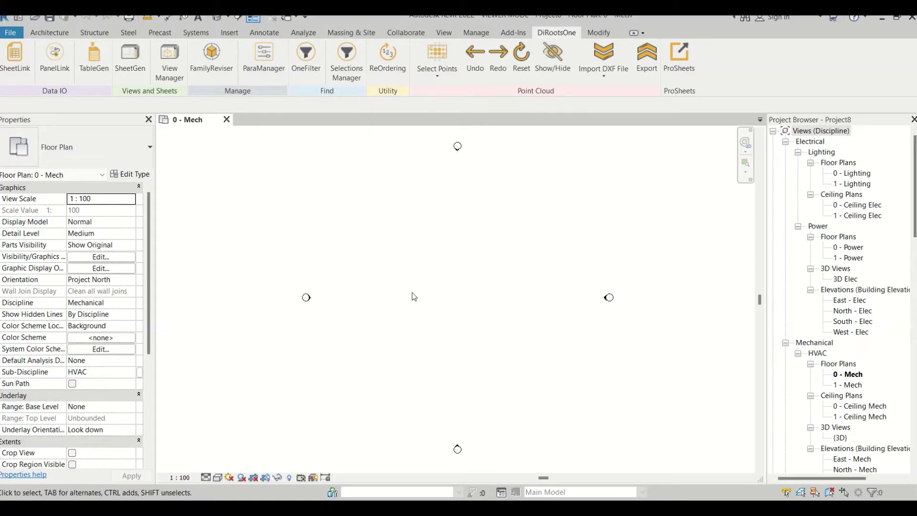
Step: Place a Supply Diffuser and an Extract Grille air terminal, both 600 x 600 Face 300 x 300 Connection, in the 0 - Mech floor plan
key("a")
key("t")
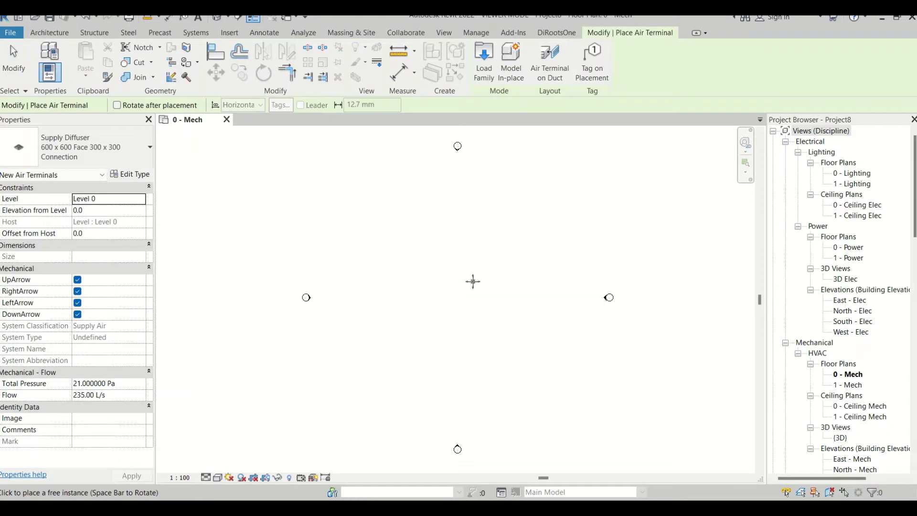
left_click(472, 281)
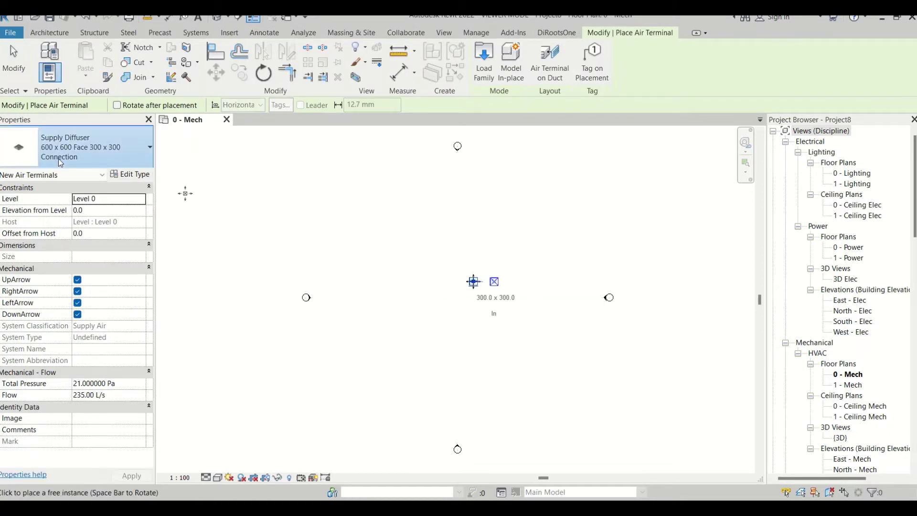
left_click(61, 163)
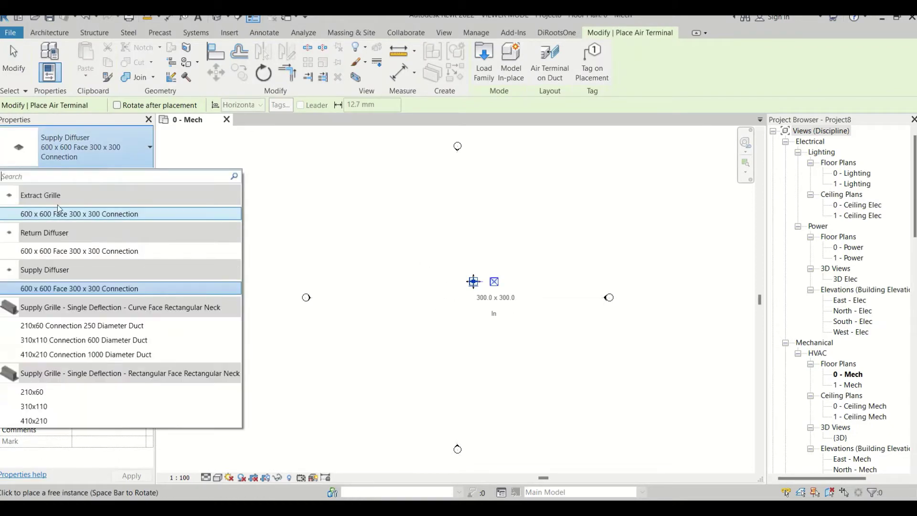
left_click(124, 213)
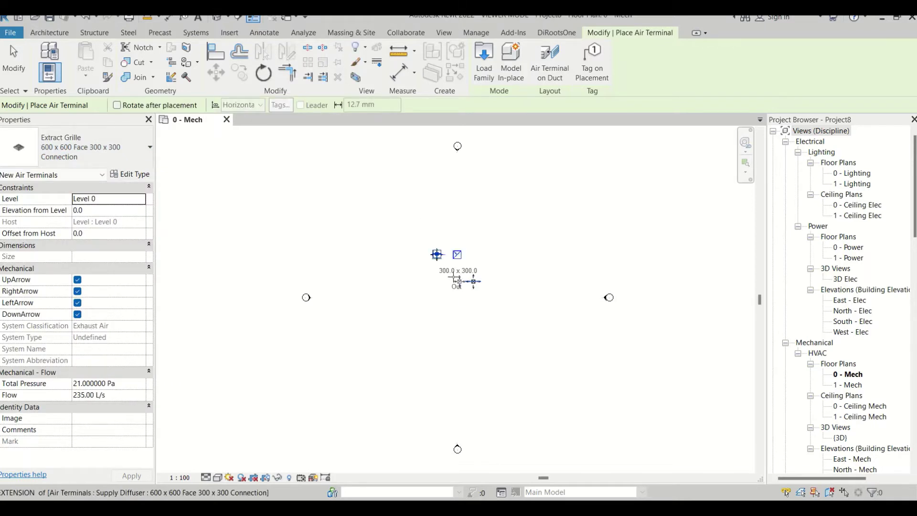
key("Escape")
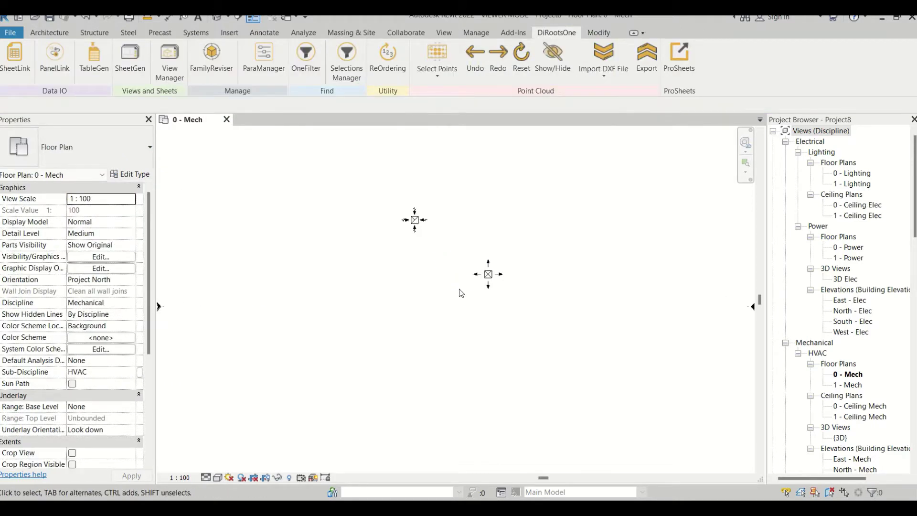
scroll(461, 293, "up", 1)
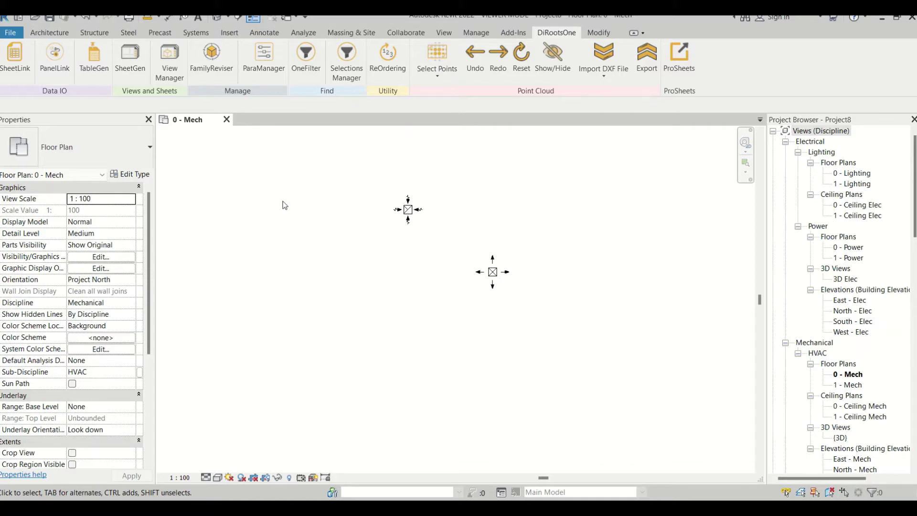
Step: Open ParaManager and add four new shared parameters to the parameter list
left_click(260, 71)
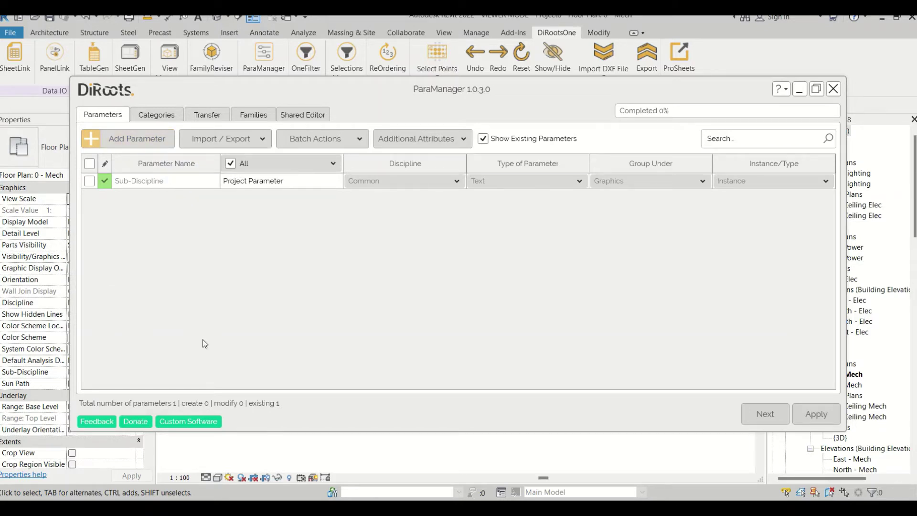
left_click(155, 141)
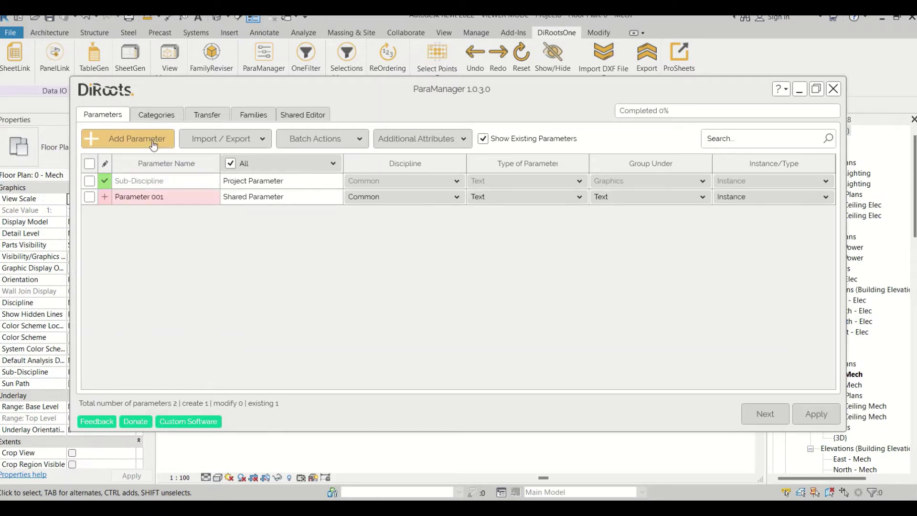
left_click(155, 142)
left_click(154, 143)
left_click(153, 145)
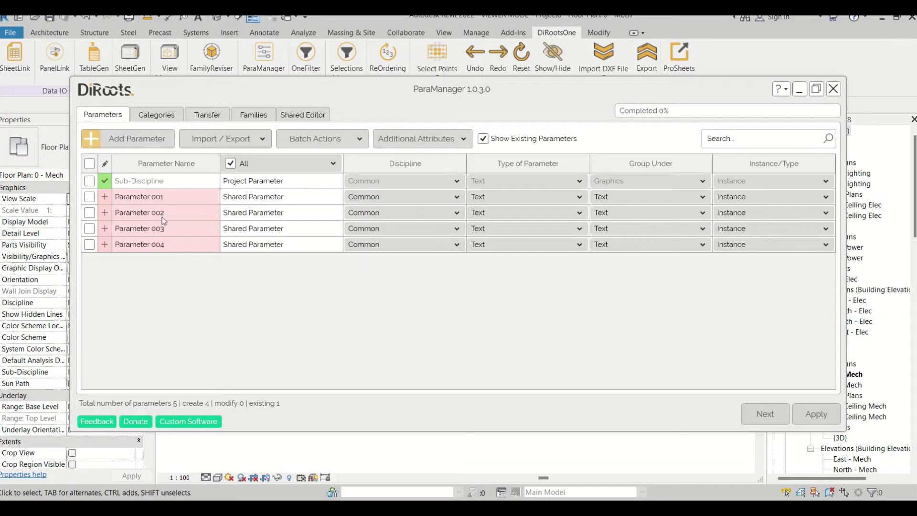
Step: Delete Parameter 002, Parameter 003 and Parameter 004 together as a batch action
left_click(89, 214)
left_click(89, 228)
left_click(90, 244)
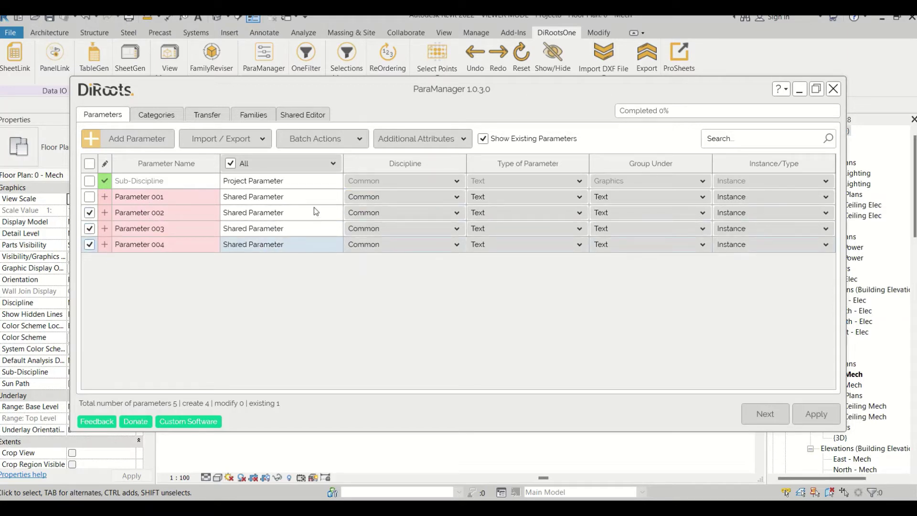
left_click(332, 140)
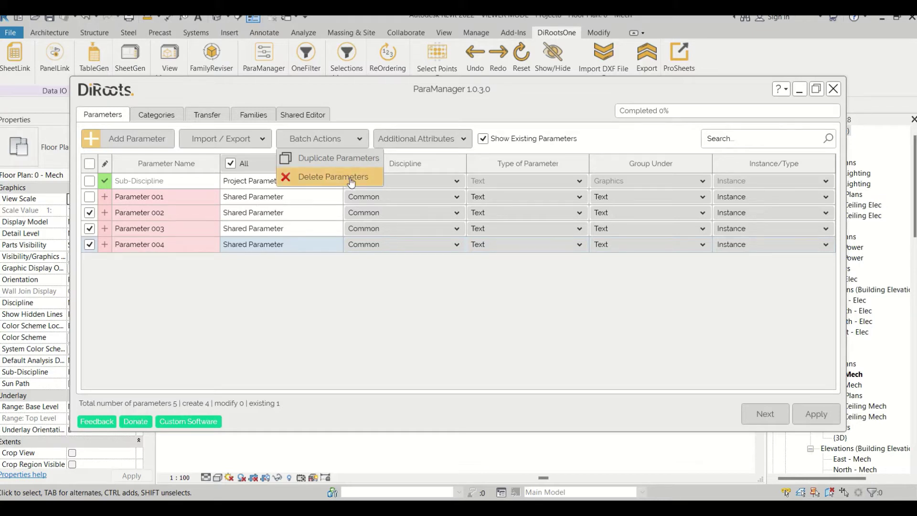
left_click(310, 176)
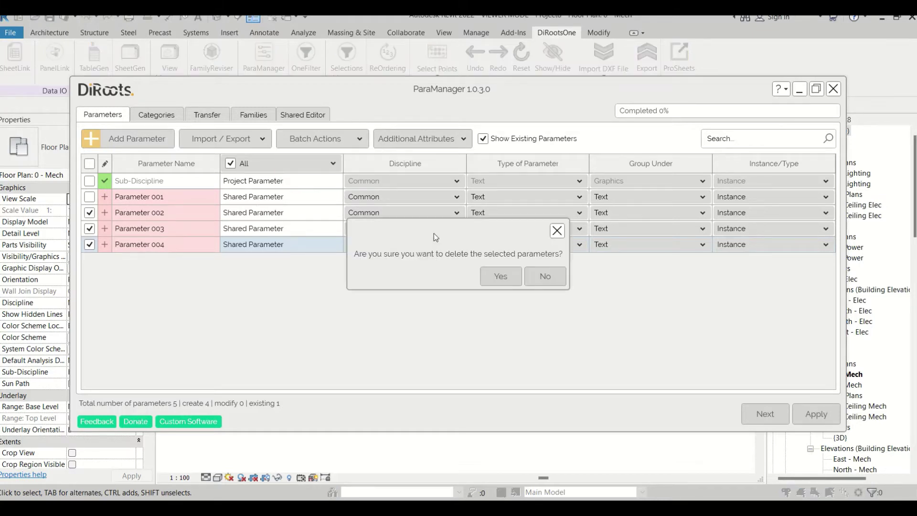
left_click(496, 280)
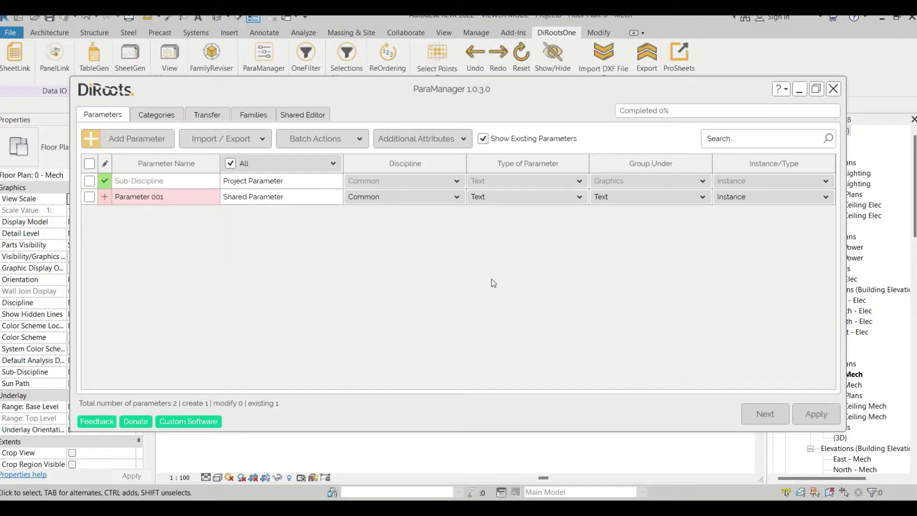
Step: Select Parameter 001, choose Common as its discipline and keep Text as its parameter type
left_click(89, 197)
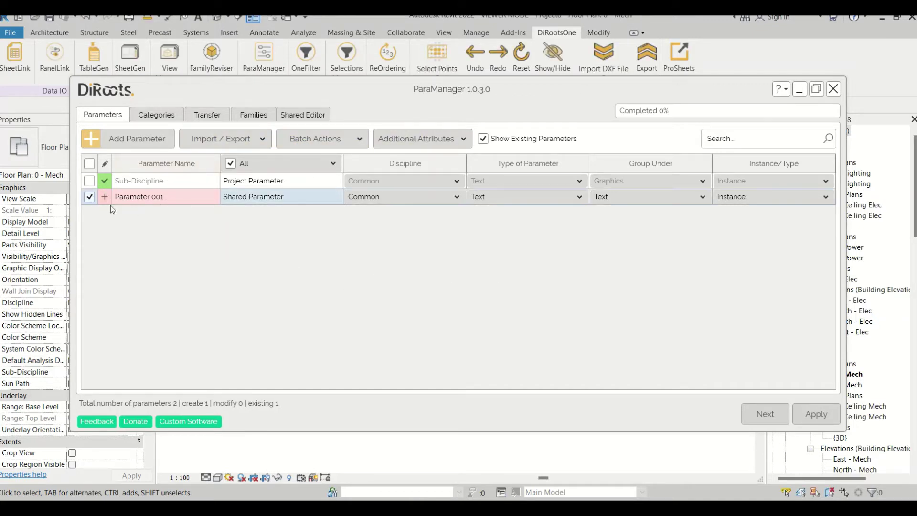
left_click(314, 140)
left_click(314, 139)
left_click(176, 195)
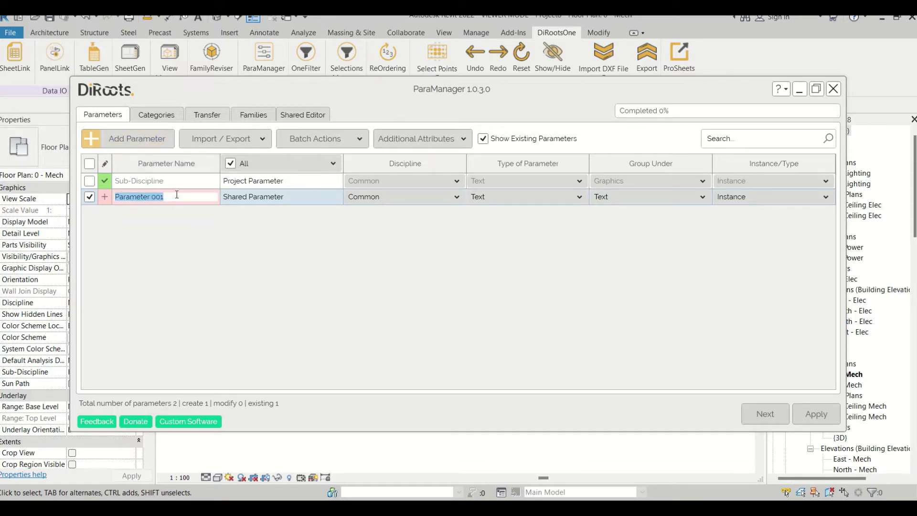
left_click(438, 196)
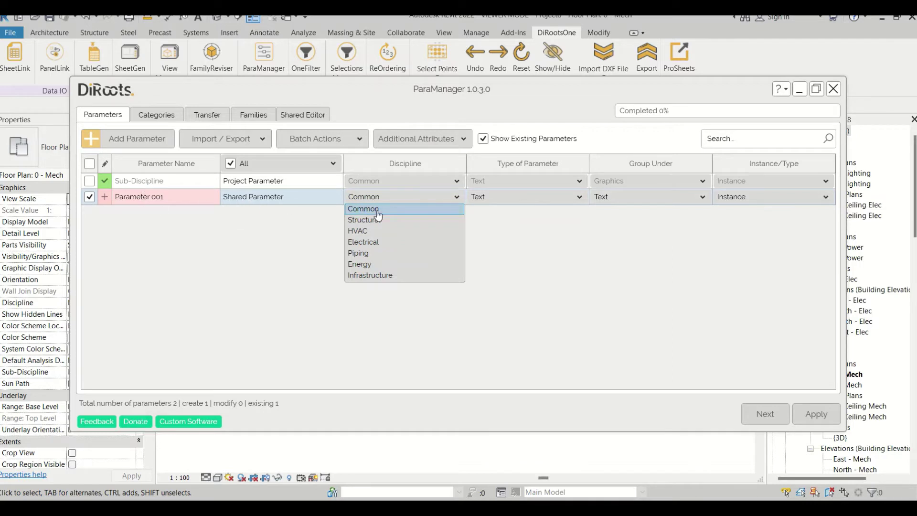
left_click(381, 213)
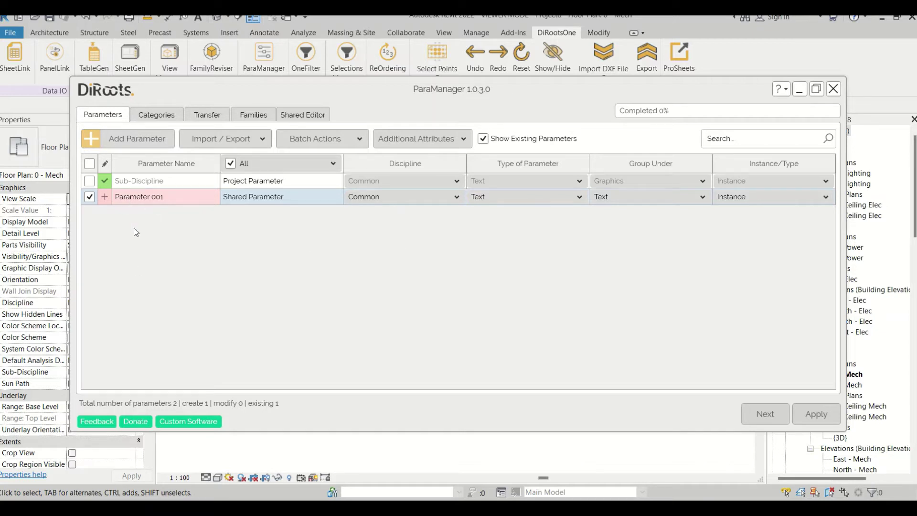
left_click(538, 195)
scroll(547, 287, "up", 1)
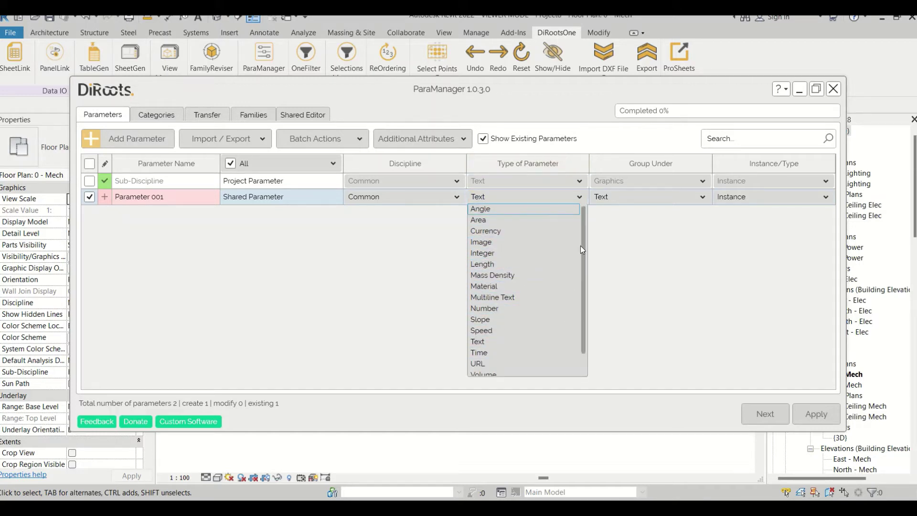
left_click(568, 197)
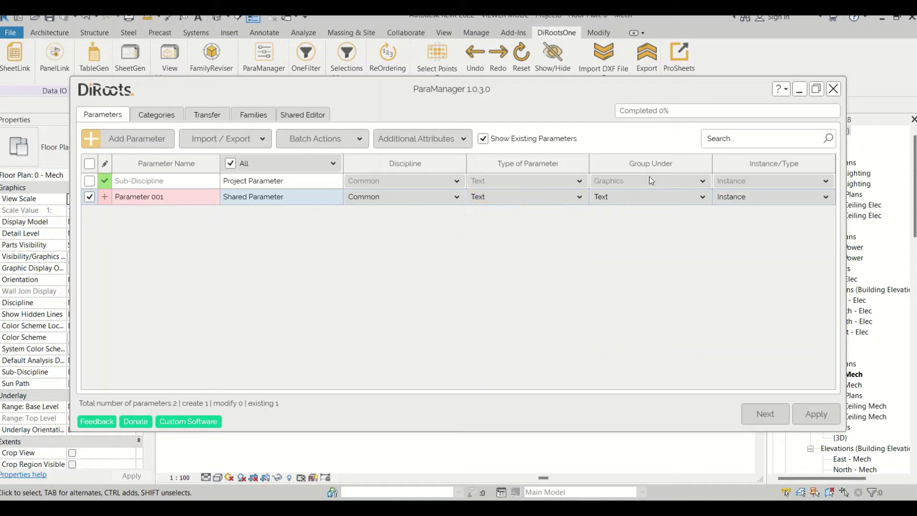
Step: Group Parameter 001 under Identity Data
left_click(687, 198)
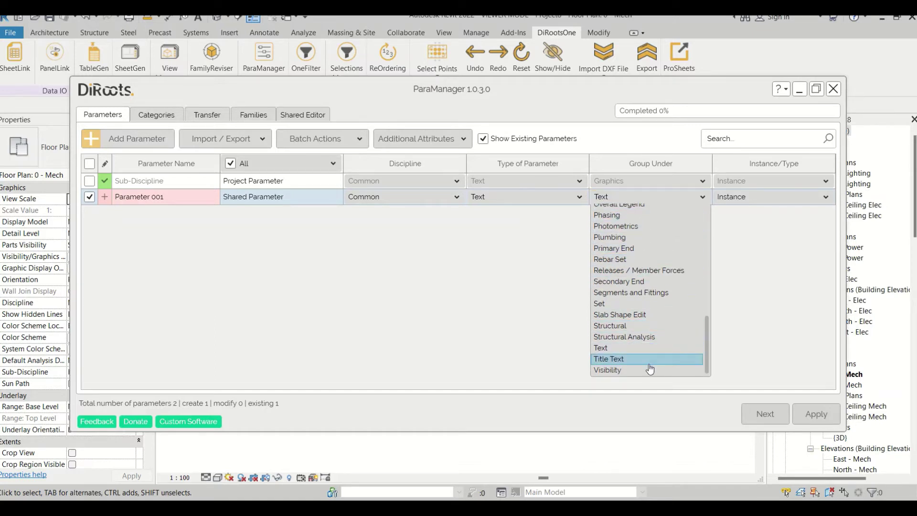
scroll(659, 344, "up", 4)
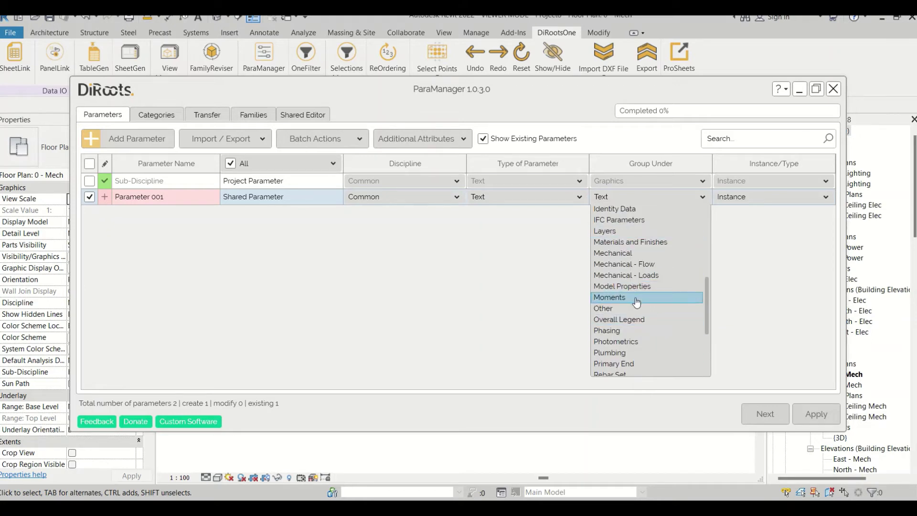
scroll(638, 310, "down", 2)
scroll(644, 329, "up", 6)
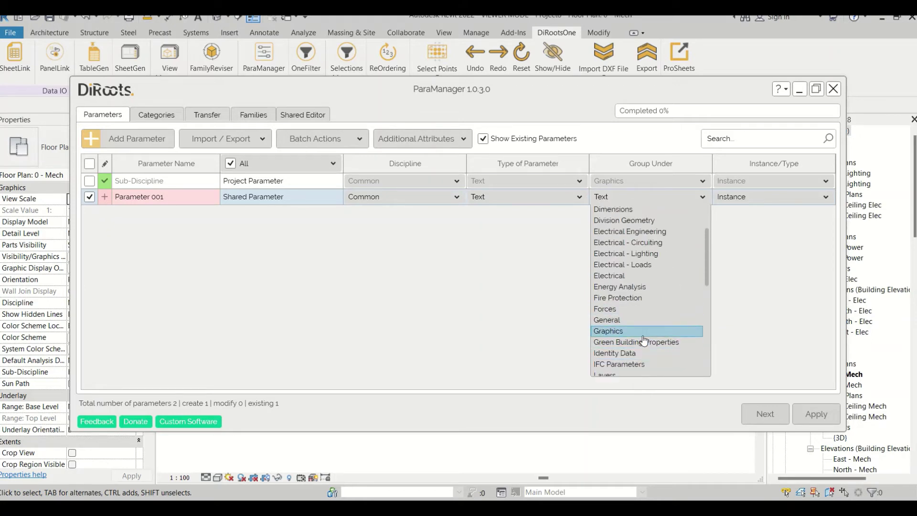
left_click(644, 353)
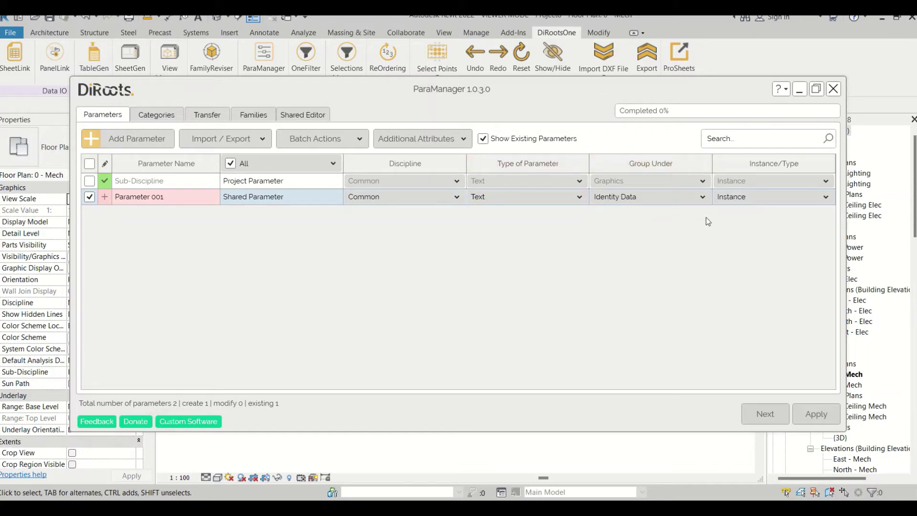
Step: Make Parameter 001 a Type parameter instead of an Instance parameter
left_click(785, 196)
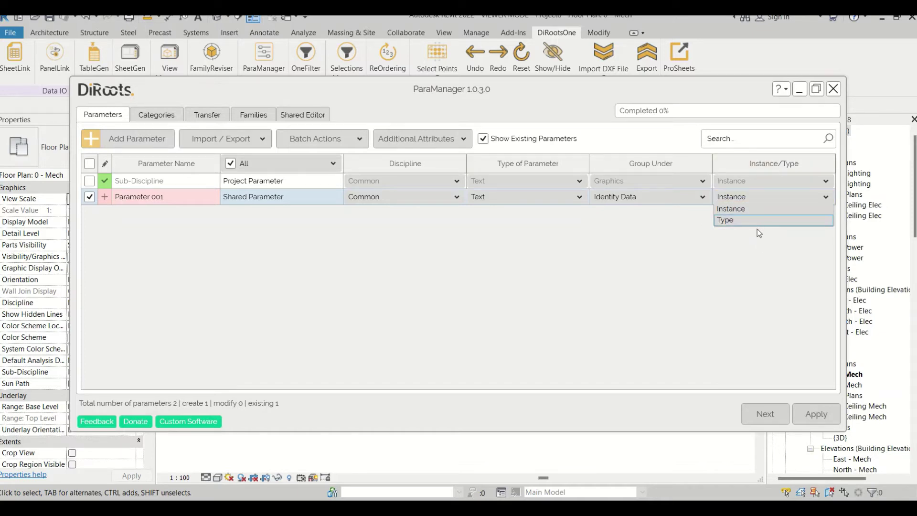
left_click(751, 212)
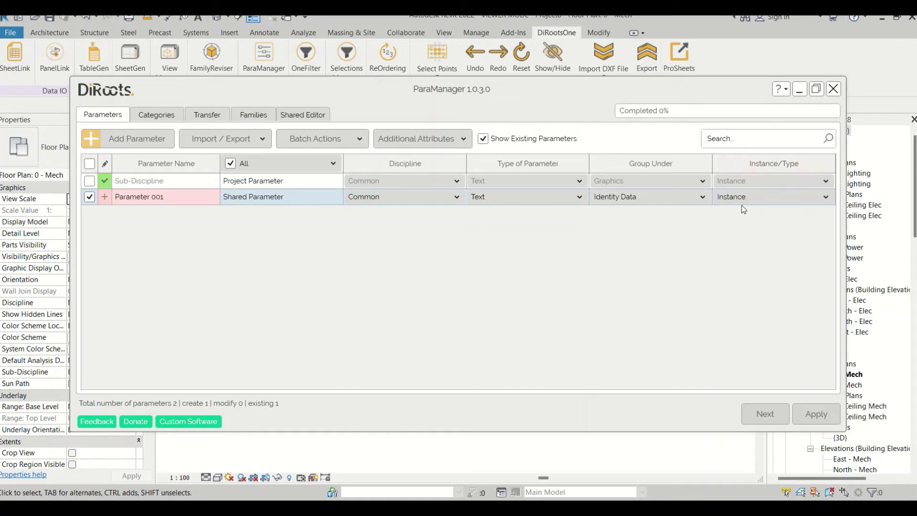
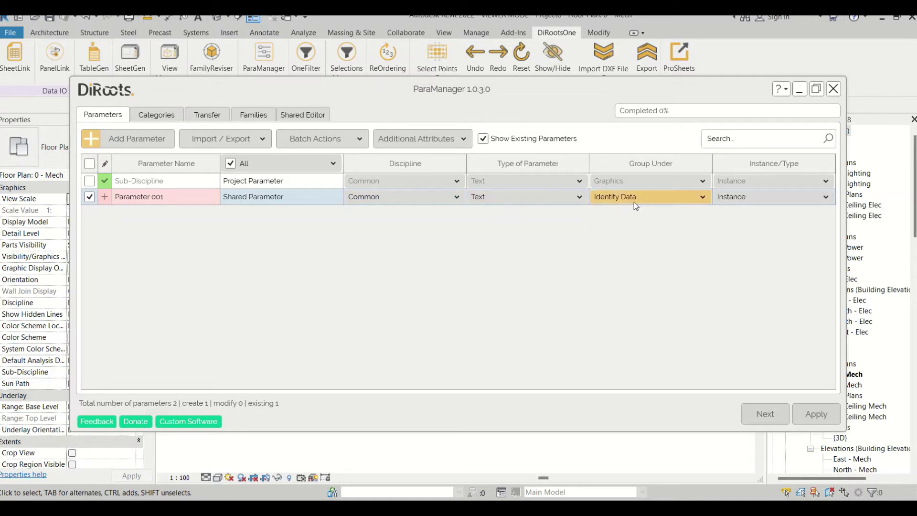
left_click(737, 201)
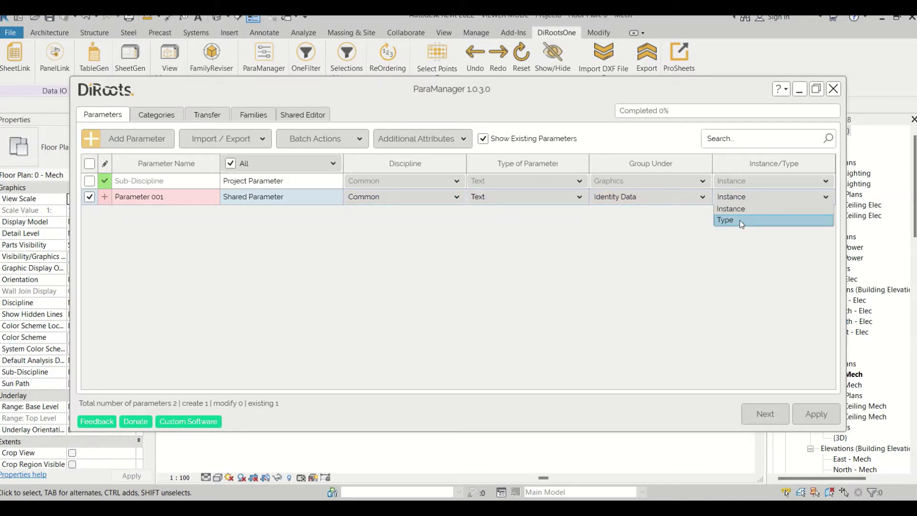
left_click(741, 221)
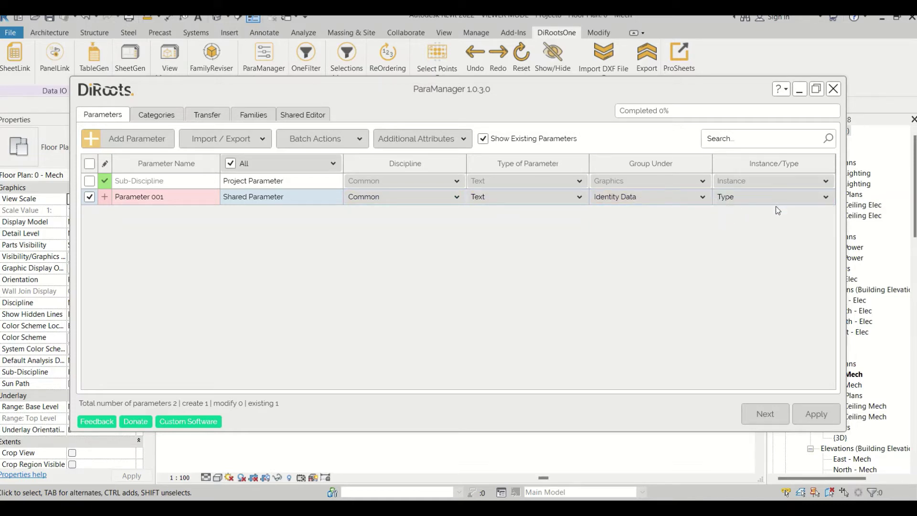
Step: Add another new parameter and duplicate Parameter 001, leaving only the copy selected
left_click(115, 140)
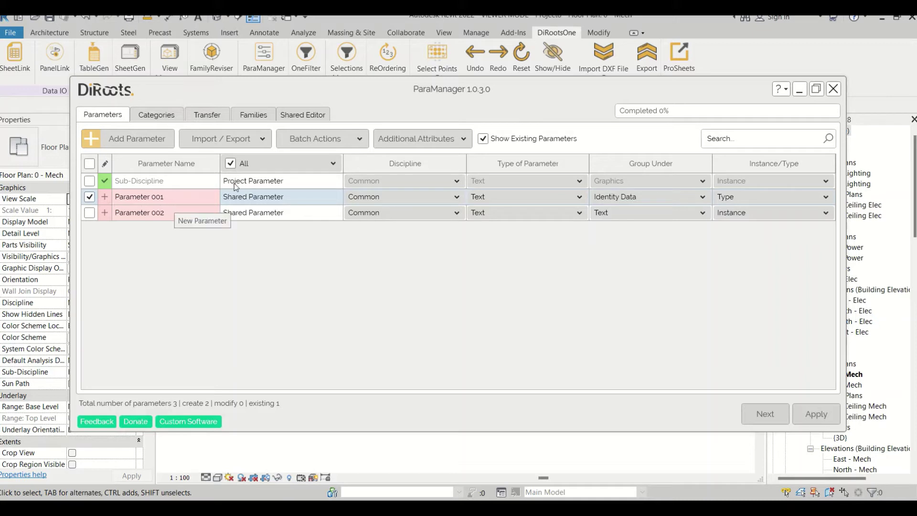
left_click(354, 141)
left_click(353, 160)
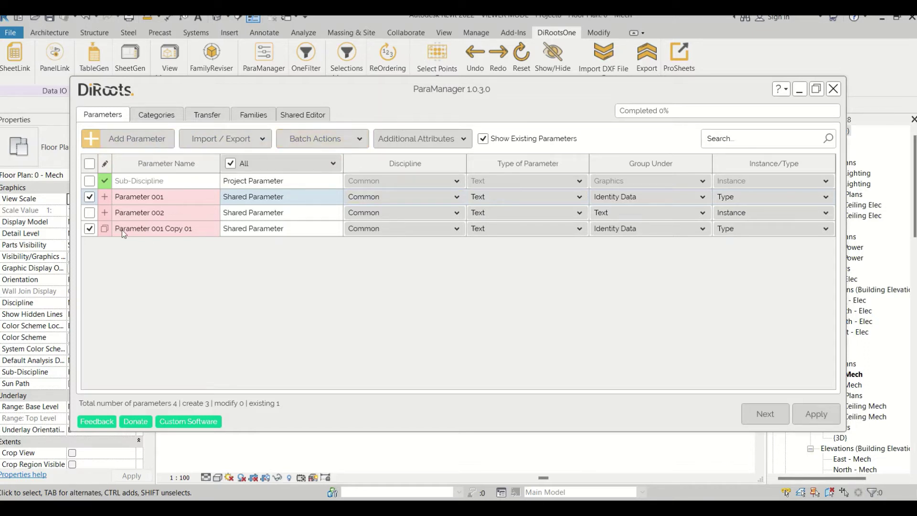
left_click(90, 197)
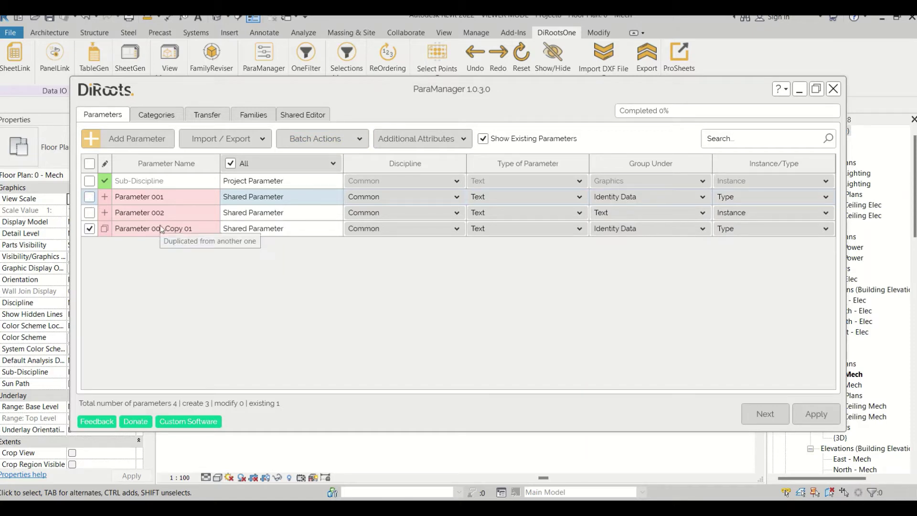
Step: Delete the selected duplicate, Parameter 001 Copy 01, from the parameter list
left_click(359, 143)
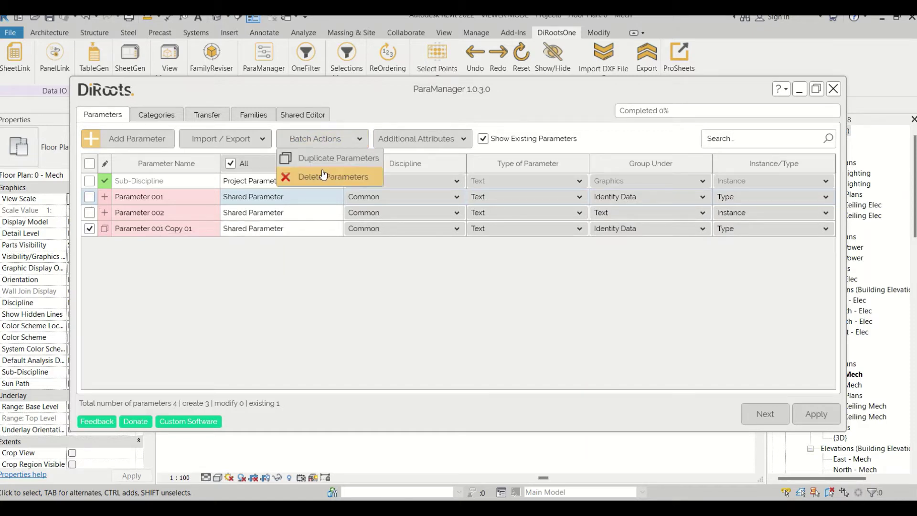
left_click(324, 175)
left_click(500, 276)
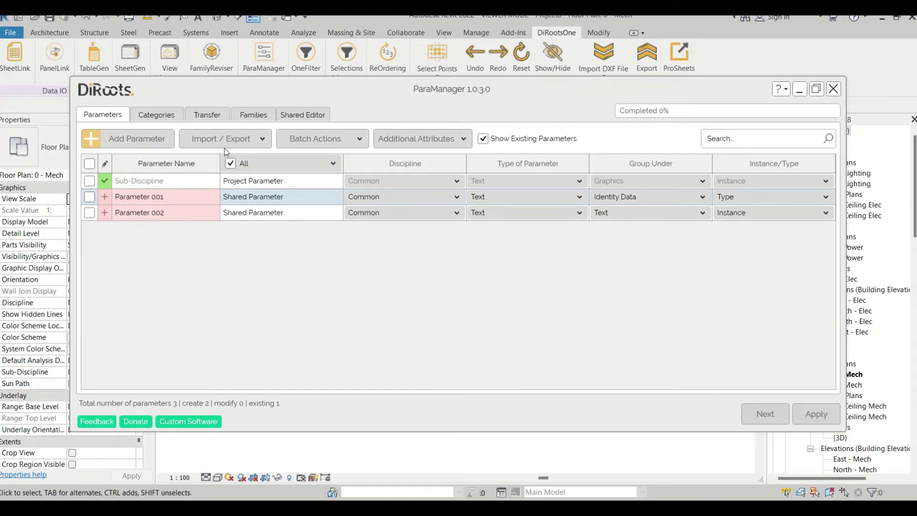
Step: Export Parameter 001 and Parameter 002 to an Excel workbook named Project8 that opens after export
left_click(250, 145)
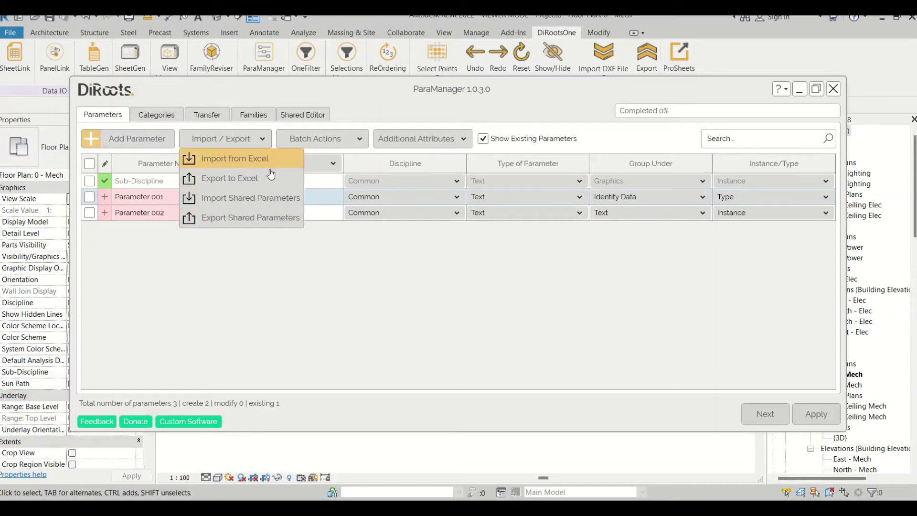
left_click(244, 179)
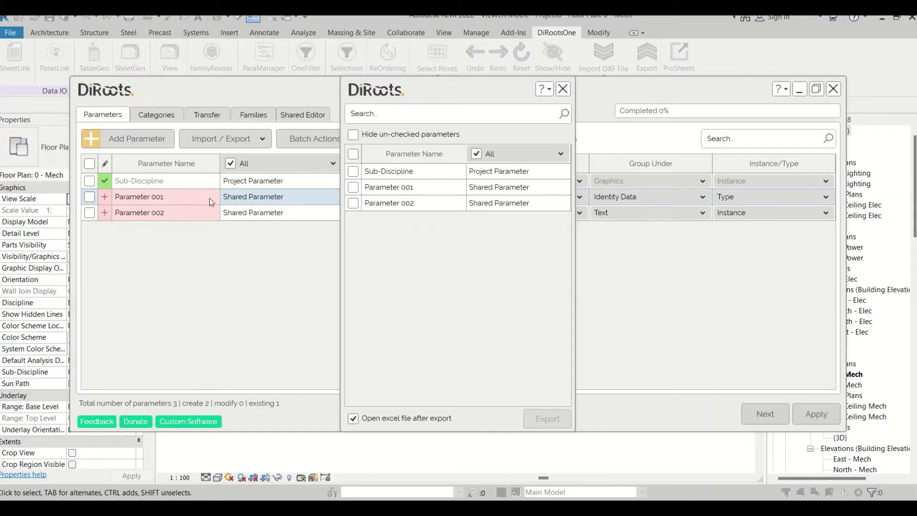
left_click(352, 188)
left_click(353, 202)
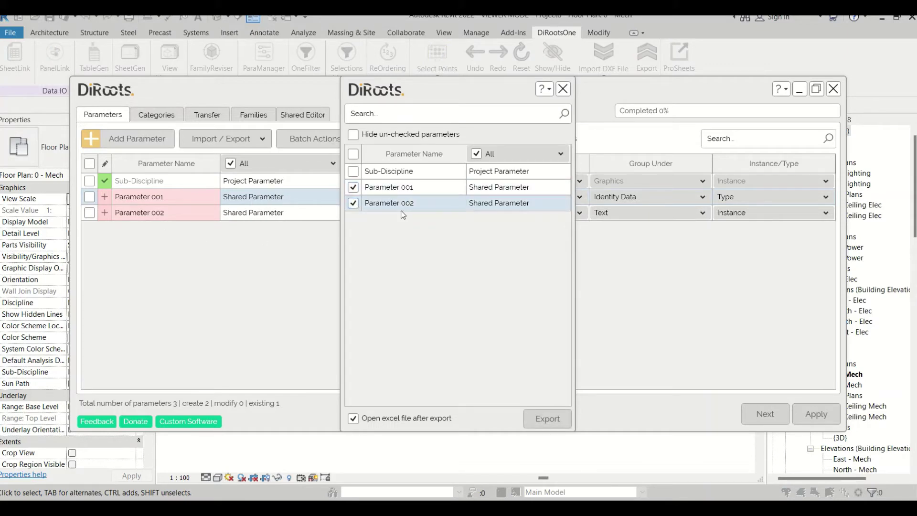
left_click(544, 418)
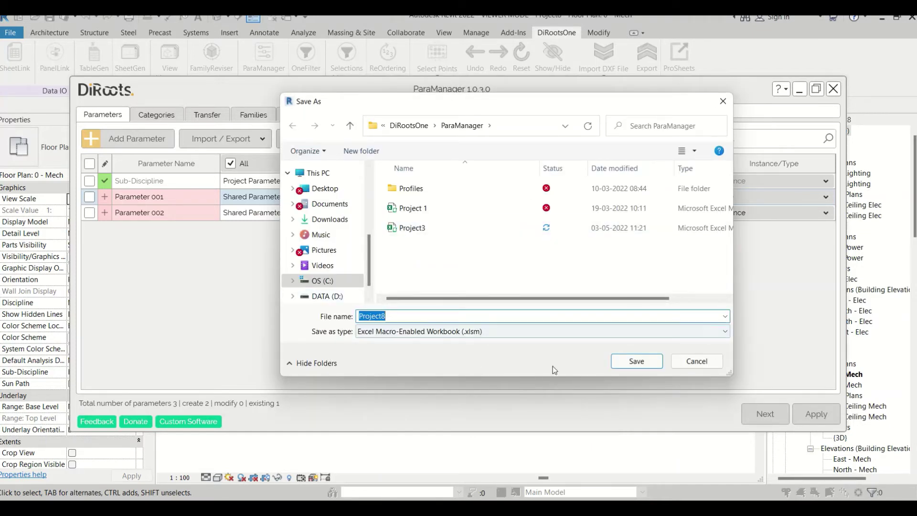
left_click(631, 360)
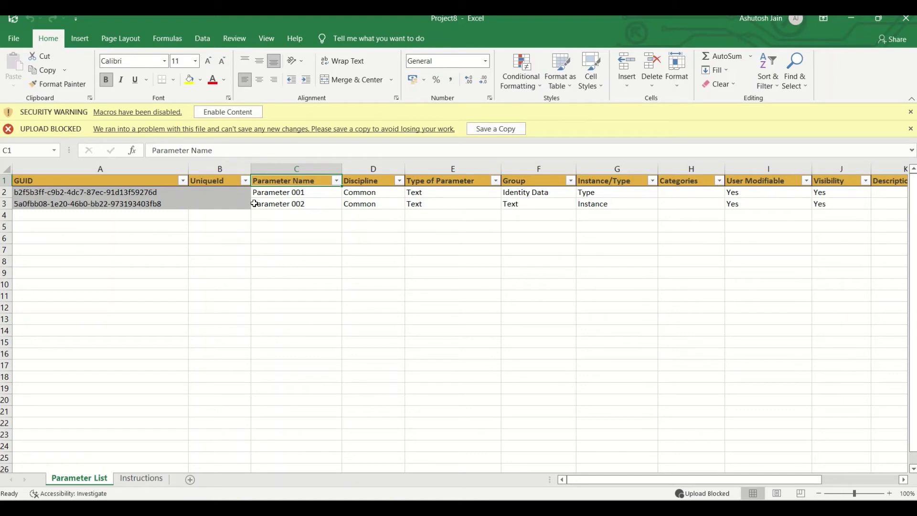
Step: Examine the exported Parameter List sheet, from the GUIDs and parameter names to the User Modifiable through Groups columns
left_click(48, 193)
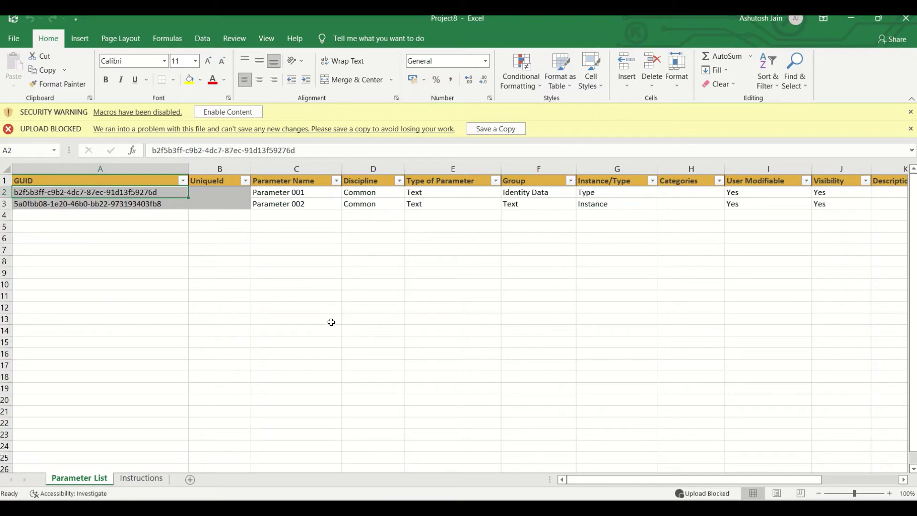
left_click(301, 193)
left_click(300, 204)
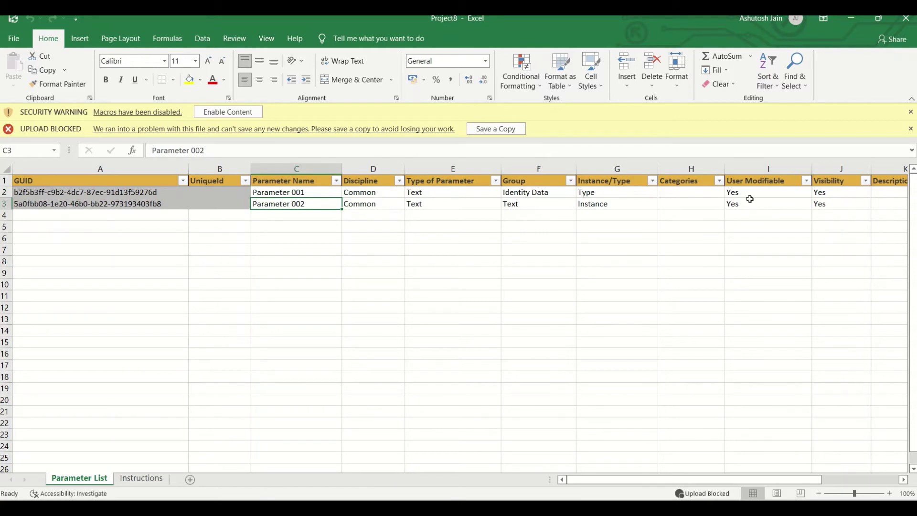
left_click_drag(716, 479, 804, 479)
left_click(795, 169)
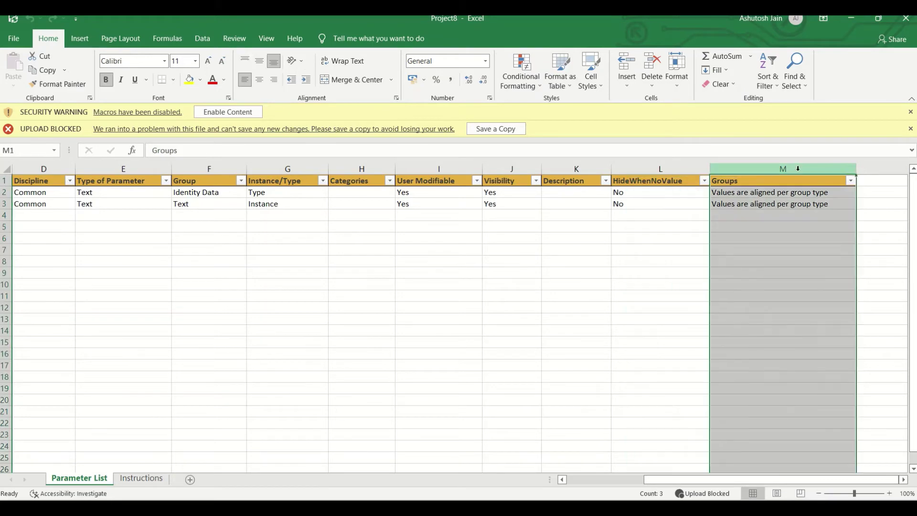
left_click_drag(793, 169, 438, 172)
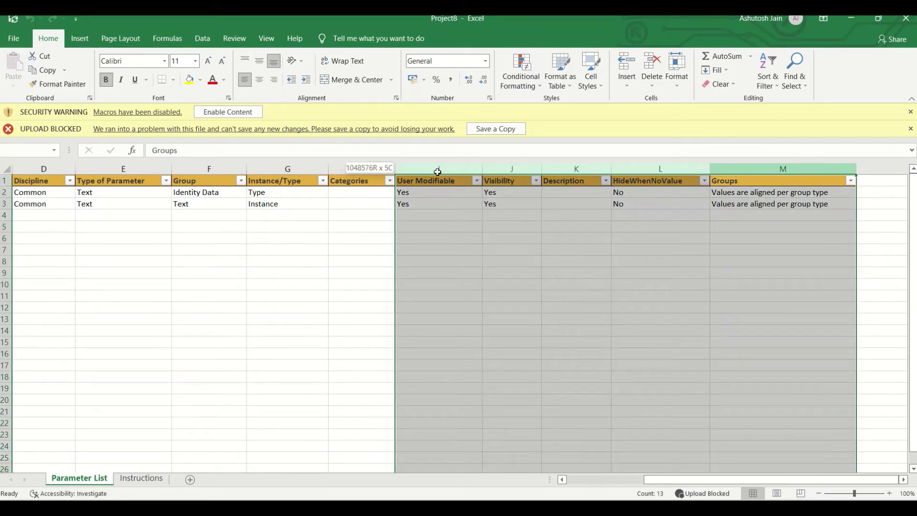
left_click_drag(437, 171, 437, 172)
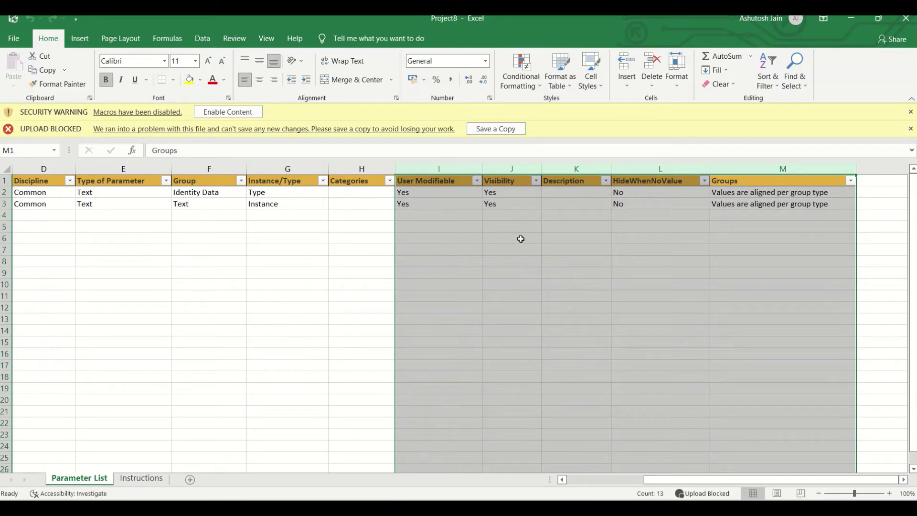
left_click(266, 282)
left_click_drag(682, 485, 561, 484)
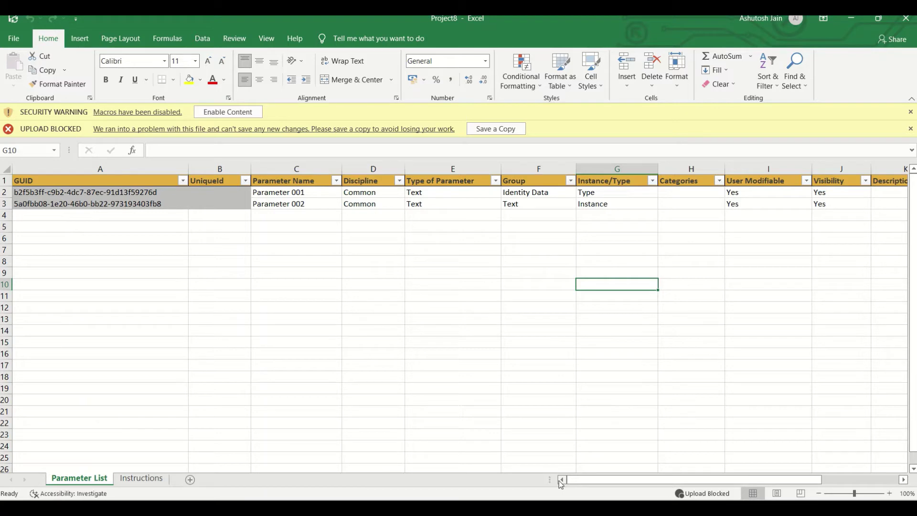
Step: Copy both parameter rows from Parameter Name through Groups (C2:M3) and paste them at C4 and C6, without the GUIDs
left_click(288, 193)
left_click_drag(276, 190, 500, 214)
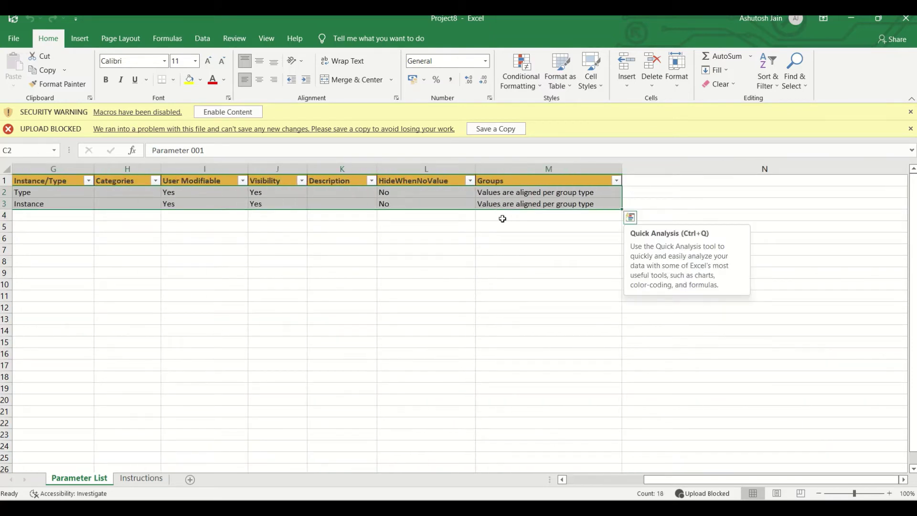
key("ctrl+c")
scroll(694, 477, "left", 3)
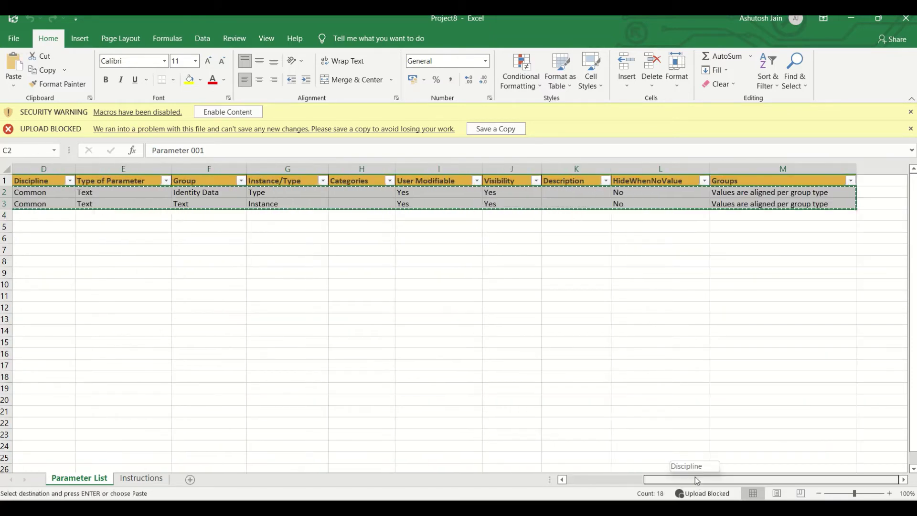
mouse_move(282, 216)
left_mouse_down()
mouse_move(285, 223)
mouse_move(285, 216)
left_mouse_up()
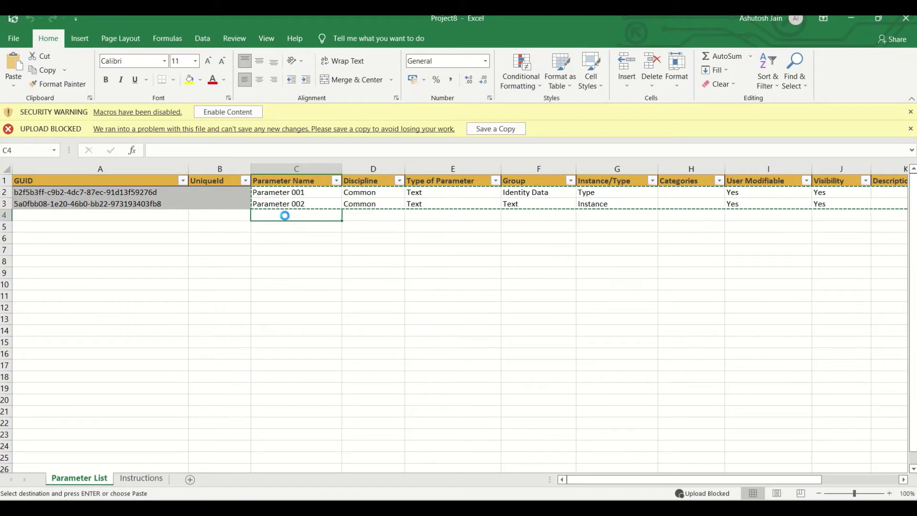
key("ctrl+v")
left_click(280, 237)
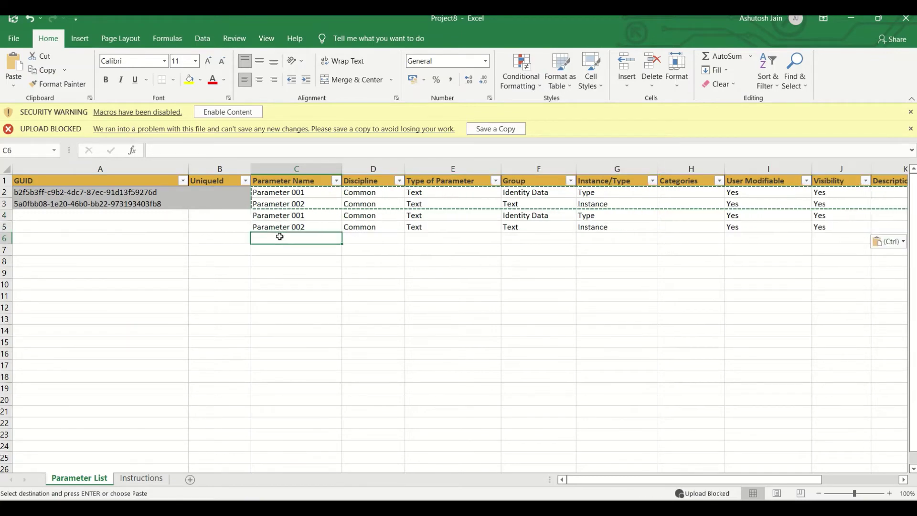
key("ctrl+v")
Step: Fill the parameter names as a series from C3 to C7, producing Parameter 003 to Parameter 006, and save and close the workbook
left_click(281, 219)
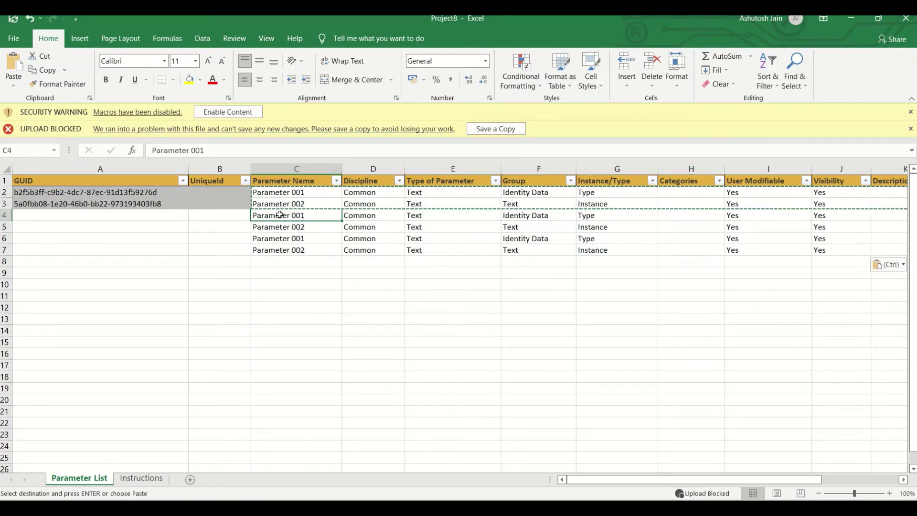
double_click(317, 216)
left_click(317, 203)
left_click_drag(342, 209, 345, 254)
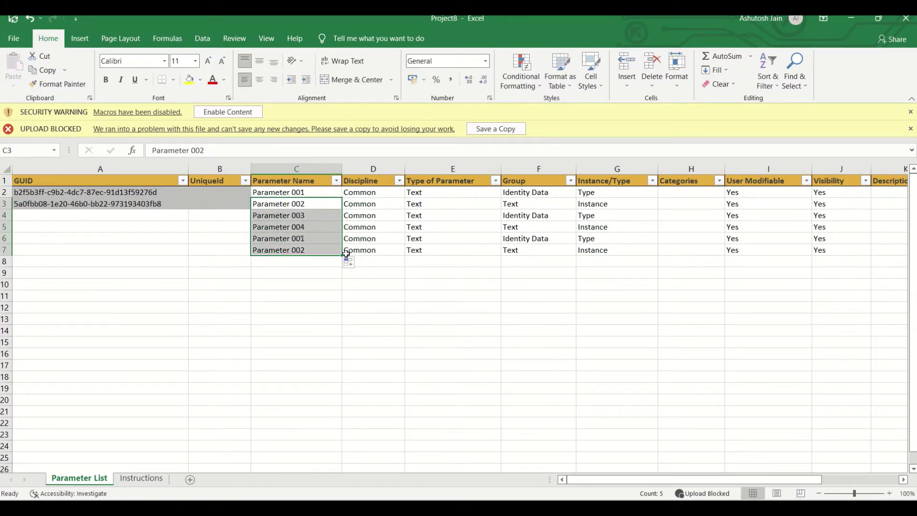
left_click(310, 216)
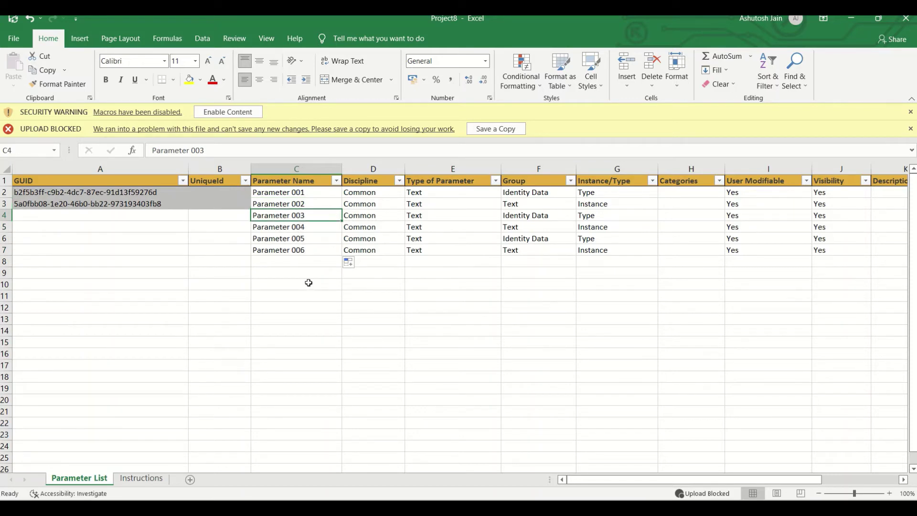
left_click(311, 317)
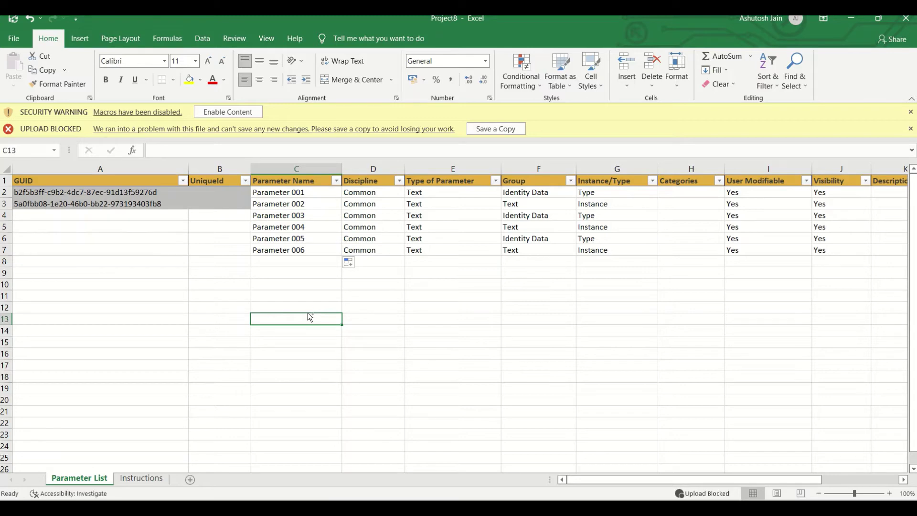
left_click(907, 21)
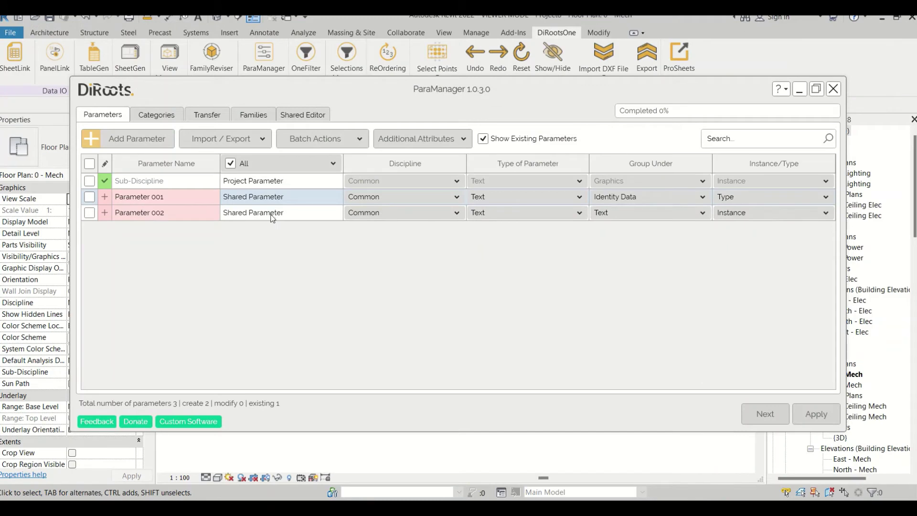
Step: Import only Parameter 003, 004, 005 and 006 from the Project8 Excel workbook into ParaManager
left_click(241, 138)
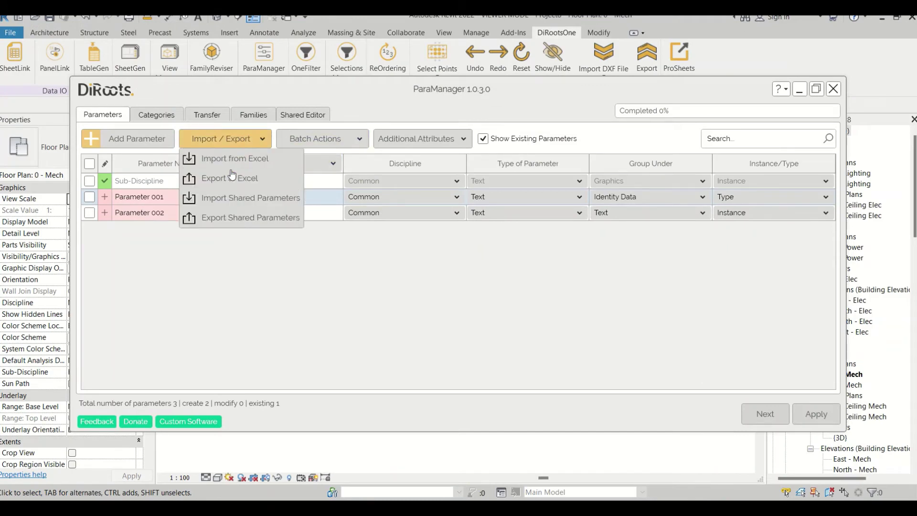
left_click(240, 158)
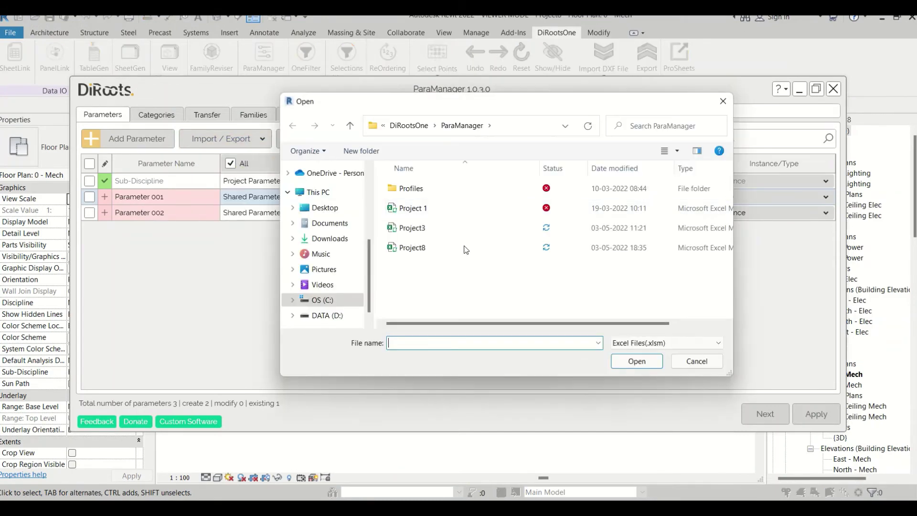
left_click(435, 244)
left_click(637, 361)
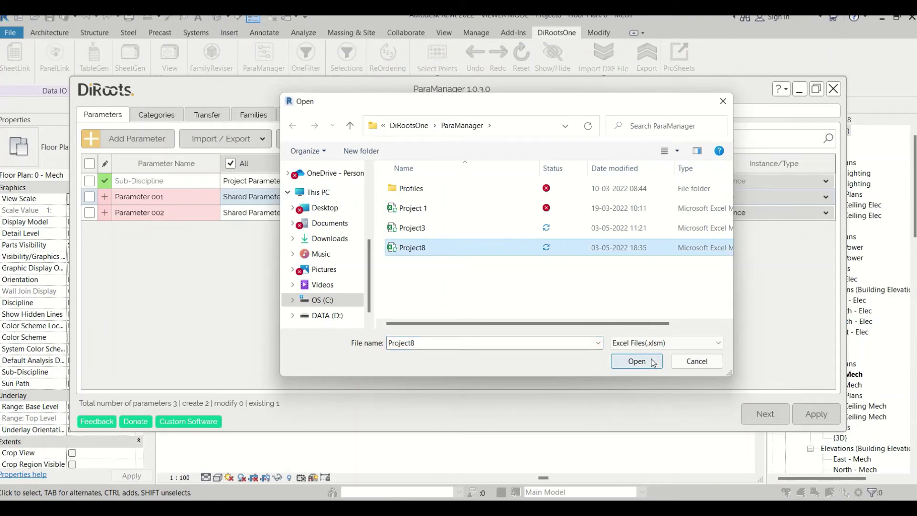
left_click(353, 203)
left_click(353, 219)
left_click(353, 235)
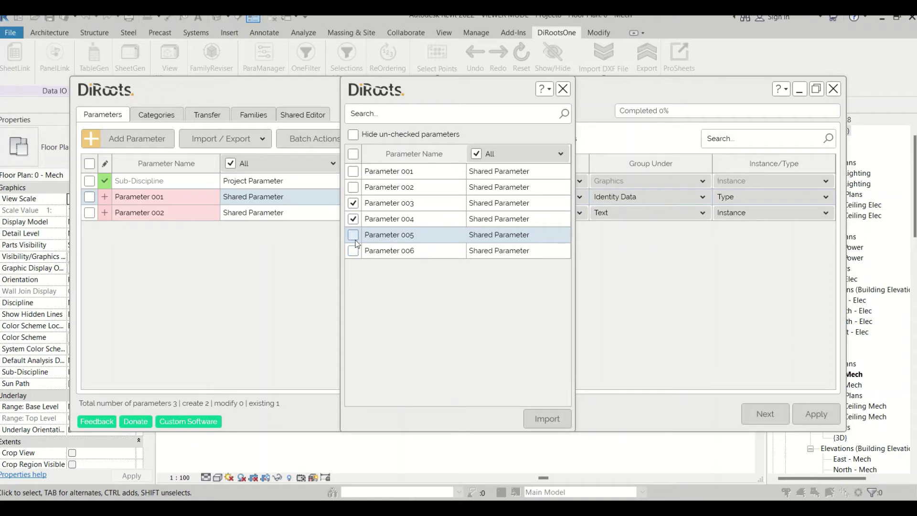
left_click(353, 250)
left_click(546, 419)
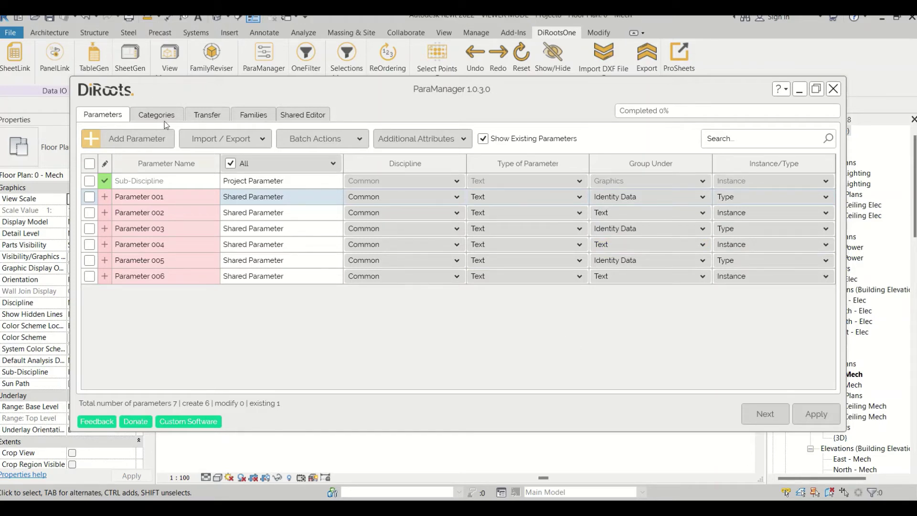
Step: Export all listed parameters to a shared parameter text file named Project8, assigning Parameters 001 to 004 to the group All Parameters (ABC.txt)
left_click(250, 138)
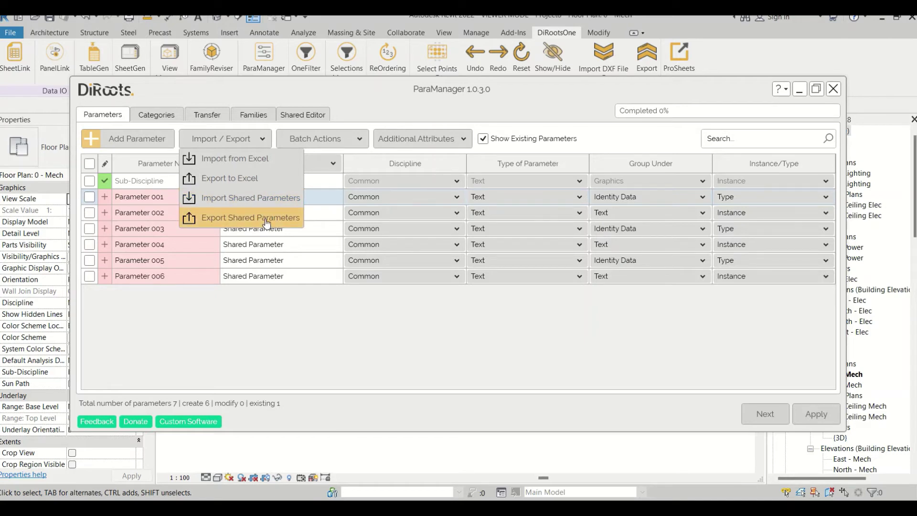
left_click(264, 218)
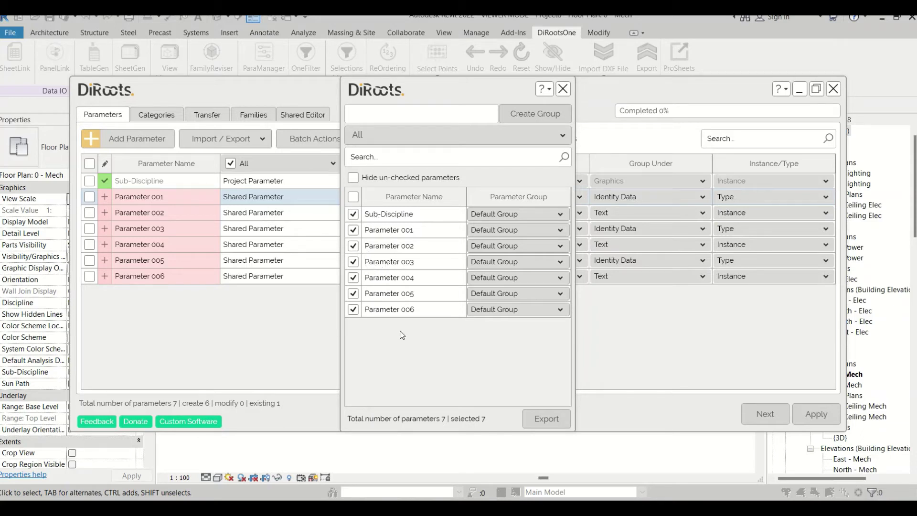
left_click(505, 231)
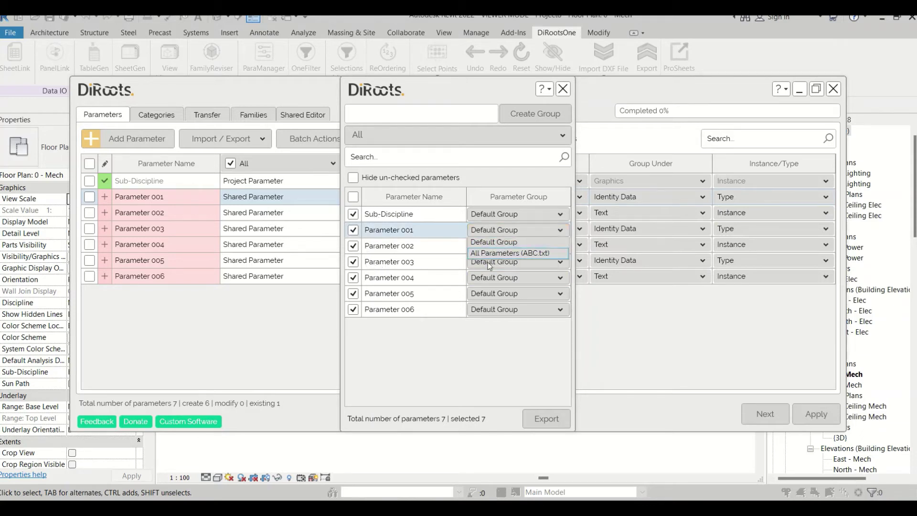
left_click(497, 251)
left_click(496, 251)
left_click(496, 269)
left_click(493, 265)
left_click(497, 285)
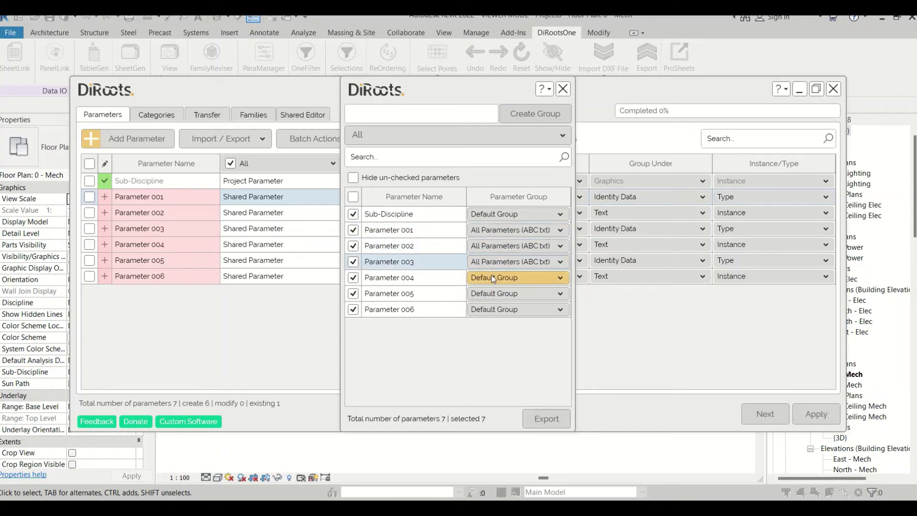
left_click(492, 277)
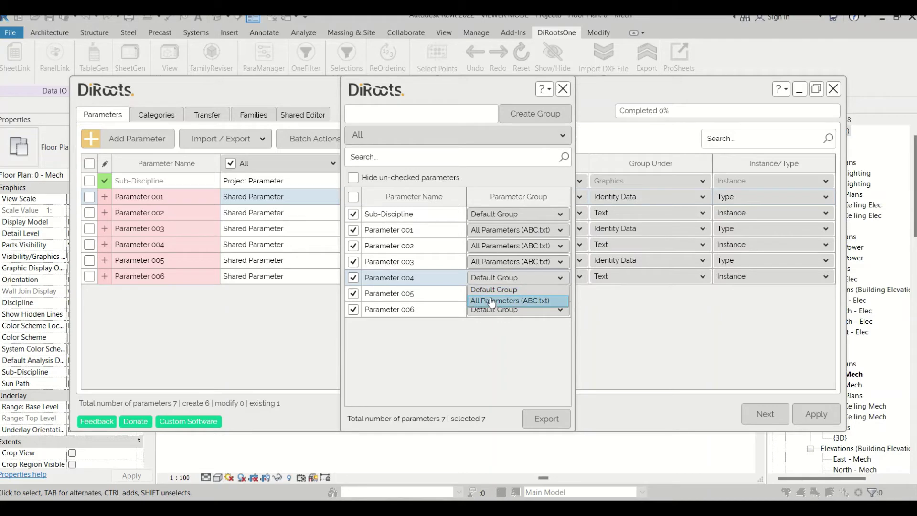
left_click(493, 301)
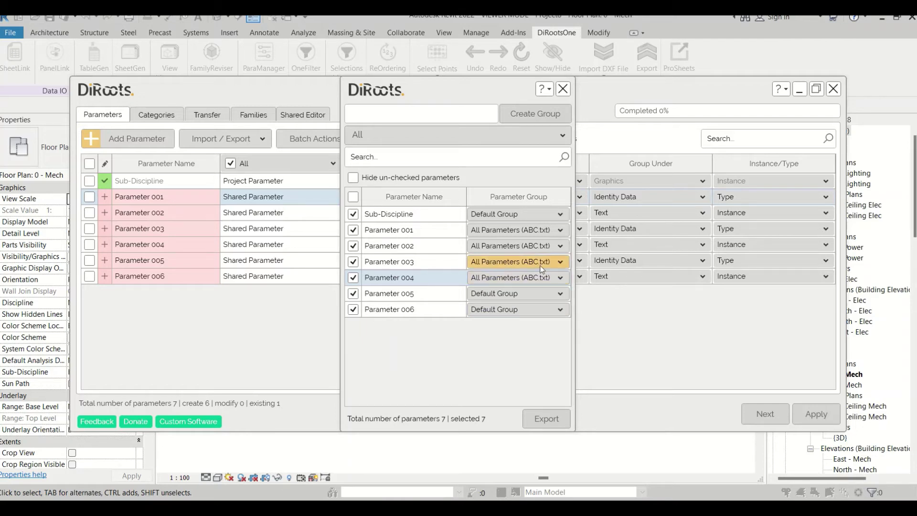
left_click(546, 419)
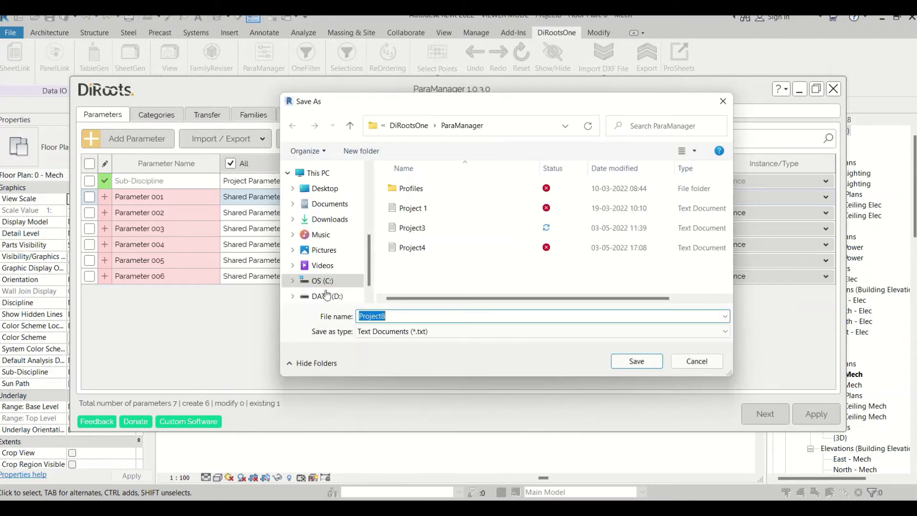
left_click(638, 361)
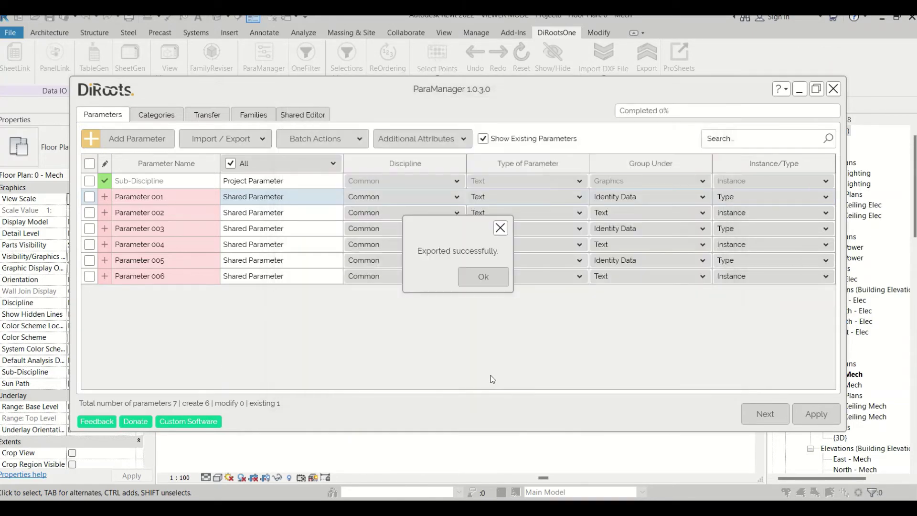
Step: Dismiss the export message and assign the <All Categories> group to Parameter 001
left_click(483, 276)
left_click(258, 138)
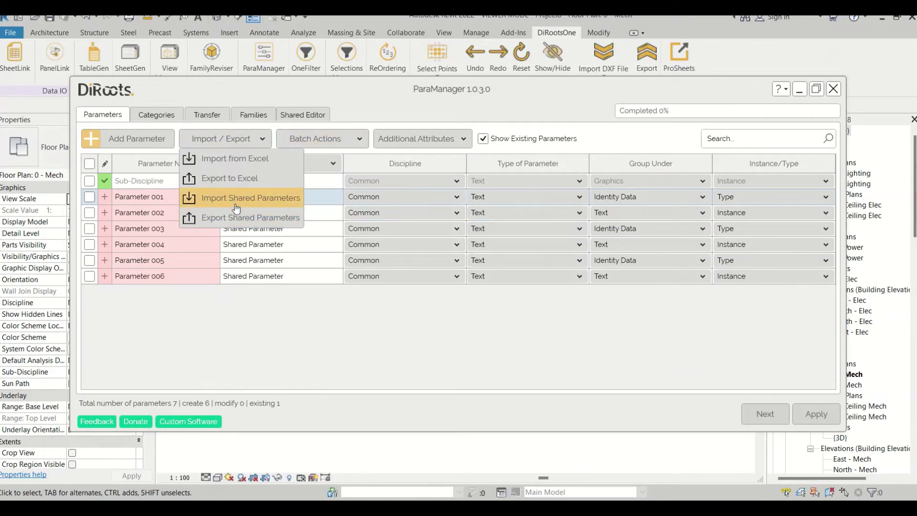
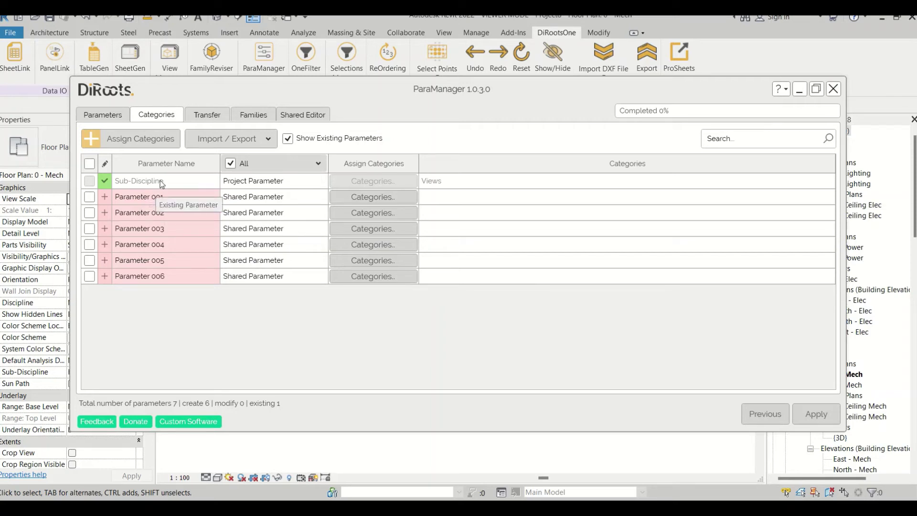
left_click(372, 197)
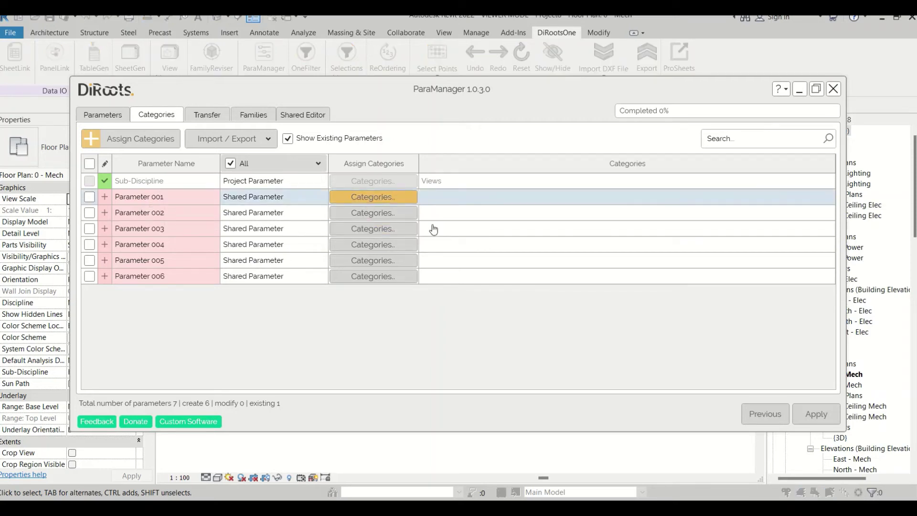
left_click(436, 115)
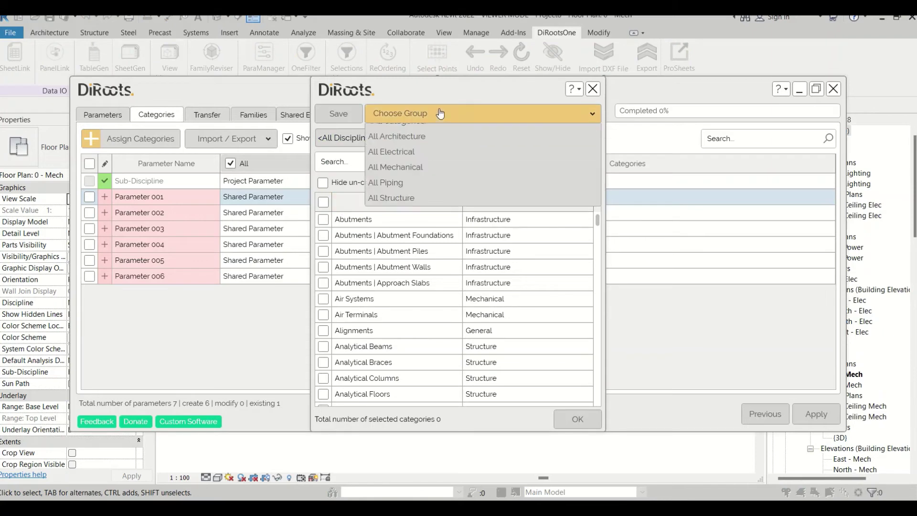
left_click(428, 131)
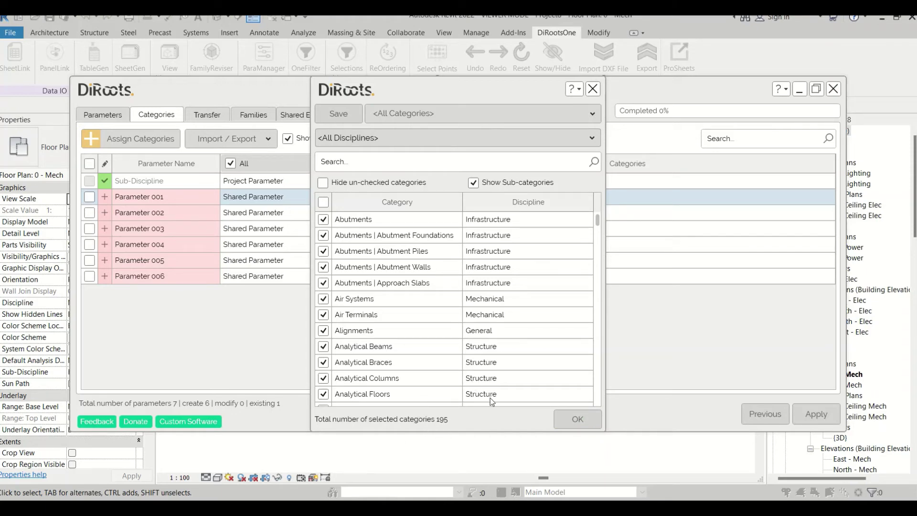
left_click(579, 419)
Step: Assign the <All Categories> group to Parameter 002
left_click(375, 213)
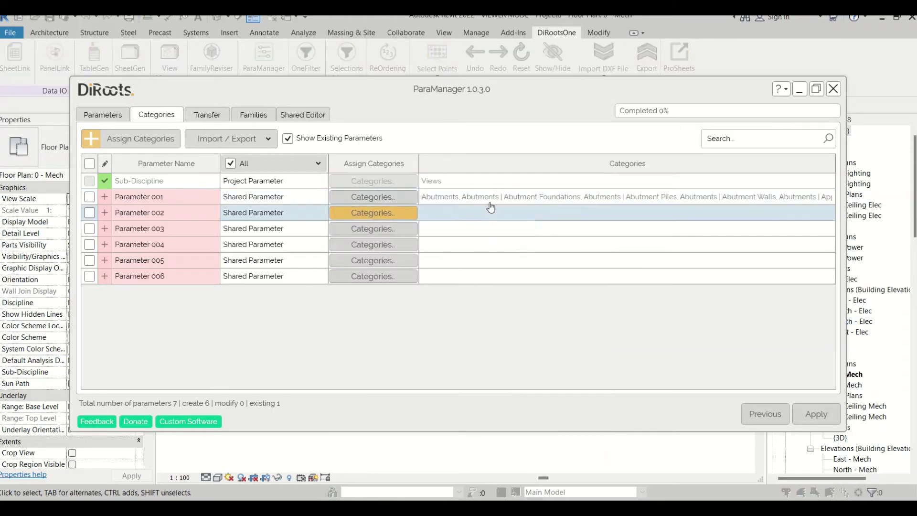
left_click(420, 114)
left_click(397, 146)
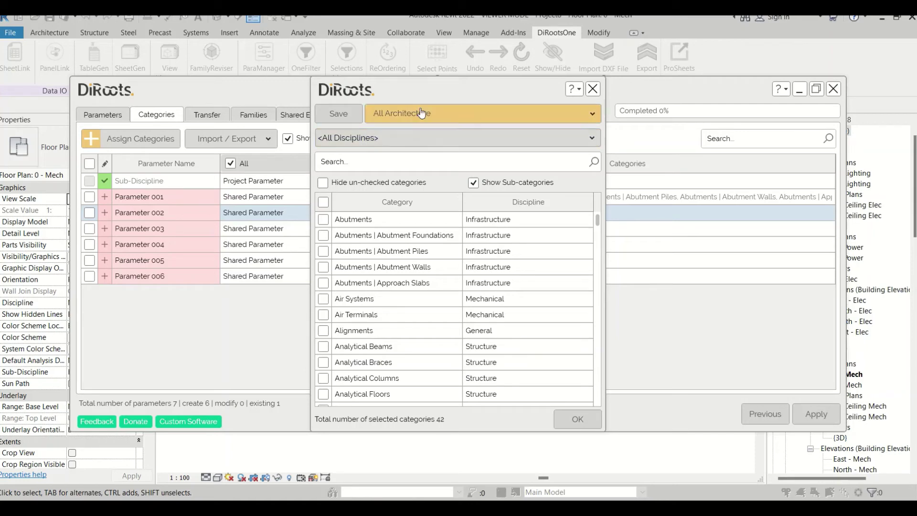
left_click(418, 114)
left_click(409, 131)
left_click(559, 424)
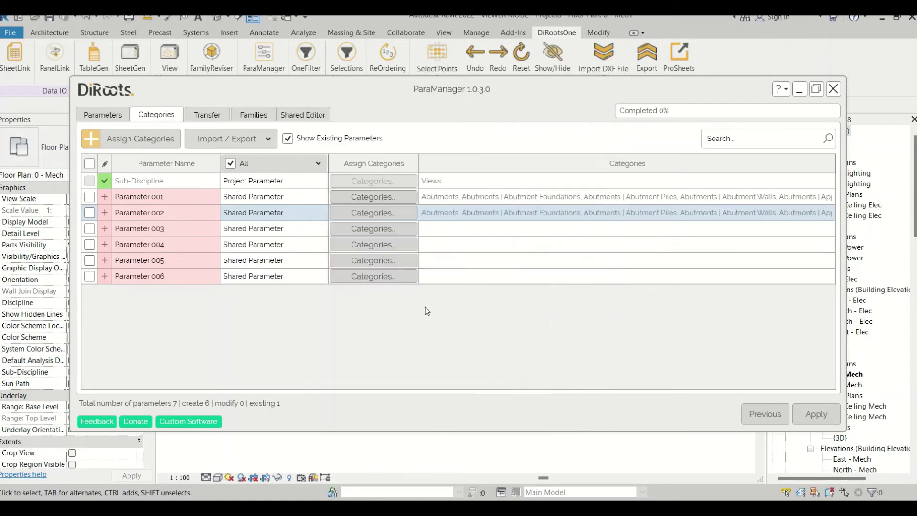
Step: Assign the <All Categories> group to Parameter 003
left_click(400, 234)
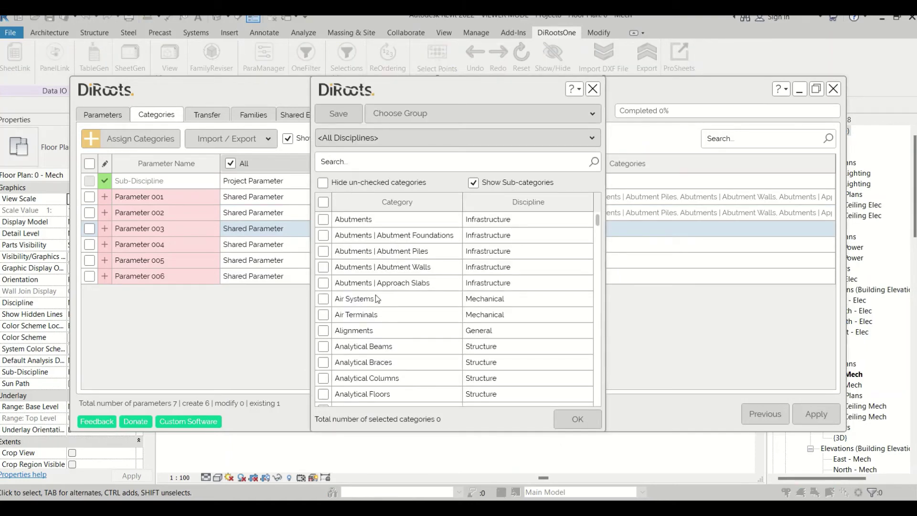
scroll(374, 342, "down", 2)
scroll(368, 327, "up", 2)
left_click(447, 121)
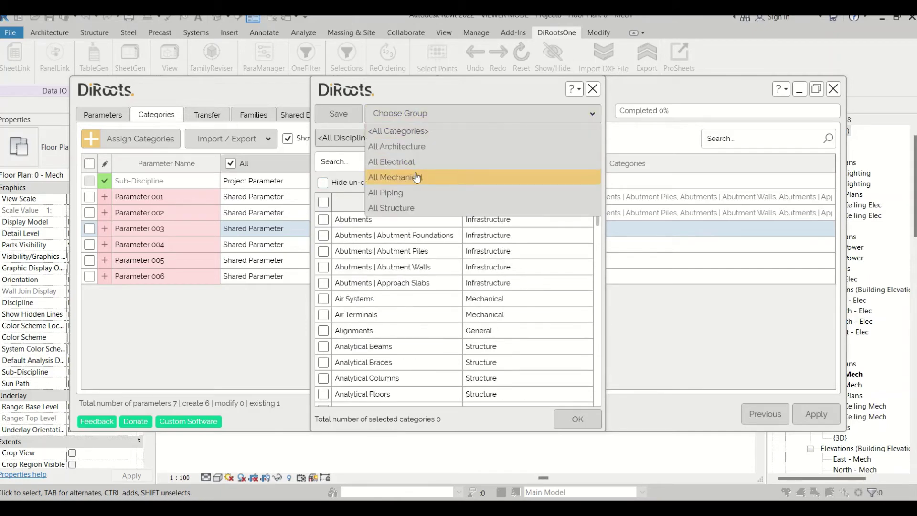
left_click(420, 137)
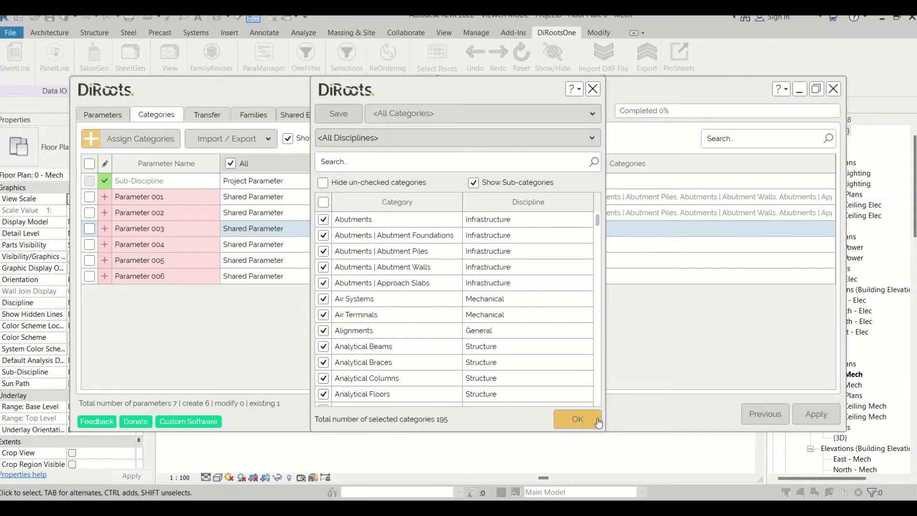
left_click(577, 419)
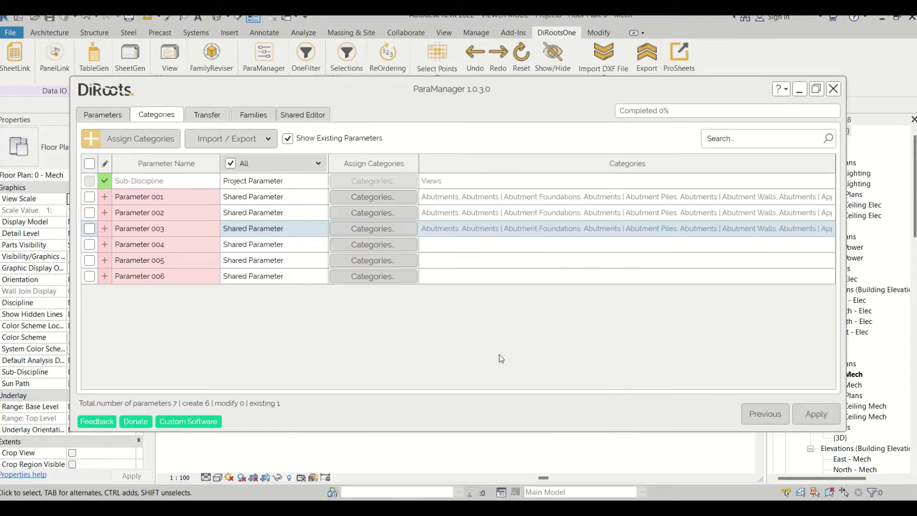
Step: Assign the <All Categories> group to Parameter 004
left_click(374, 245)
left_click(433, 115)
left_click(418, 134)
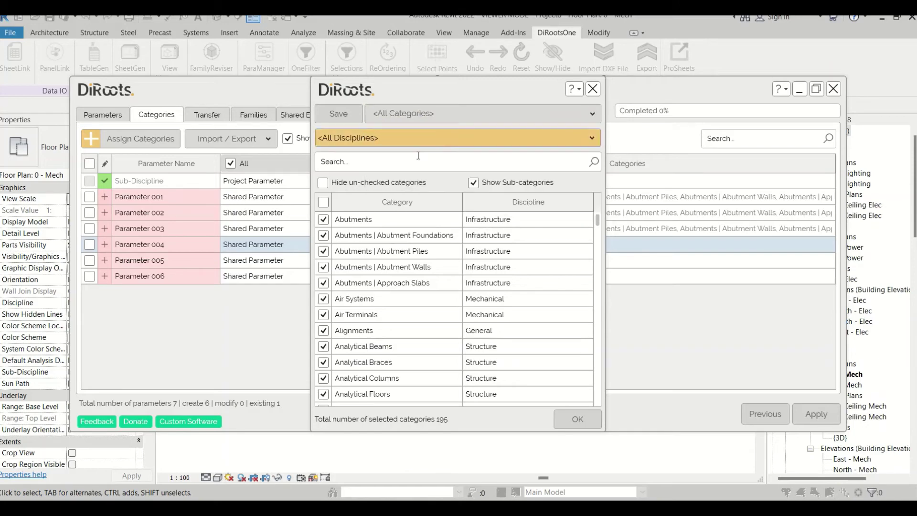
left_click(582, 421)
Step: Assign the <All Categories> group to Parameter 005
left_click(382, 262)
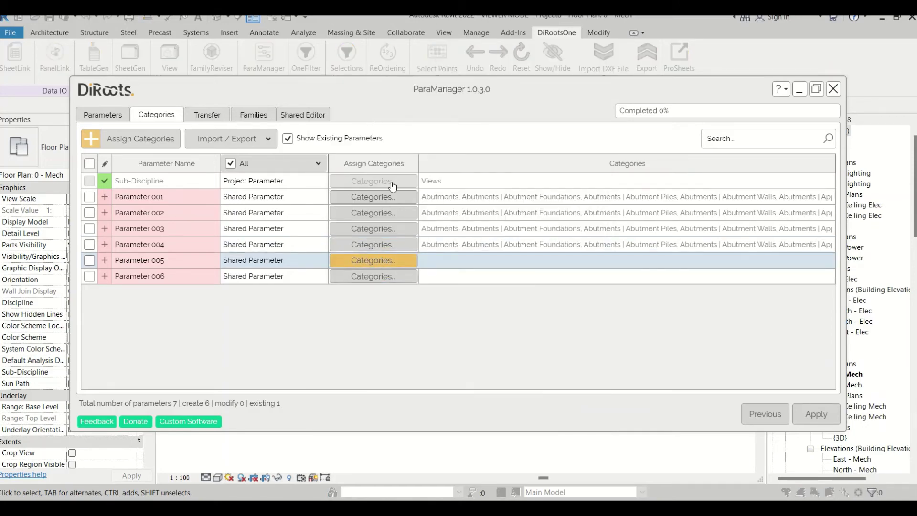
left_click(384, 117)
left_click(385, 146)
left_click(387, 118)
left_click(388, 137)
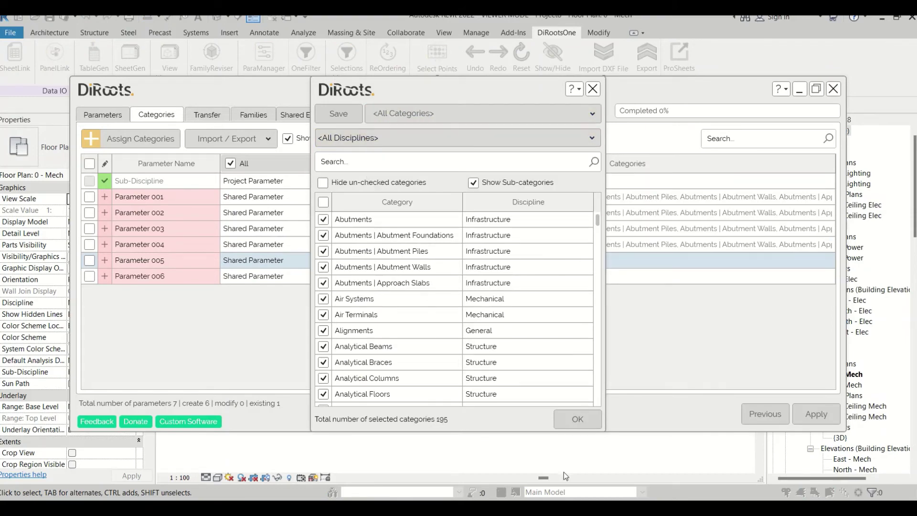
left_click(577, 419)
Step: Assign the <All Categories> group to Parameter 006 and apply all the new shared parameters to the project
left_click(361, 279)
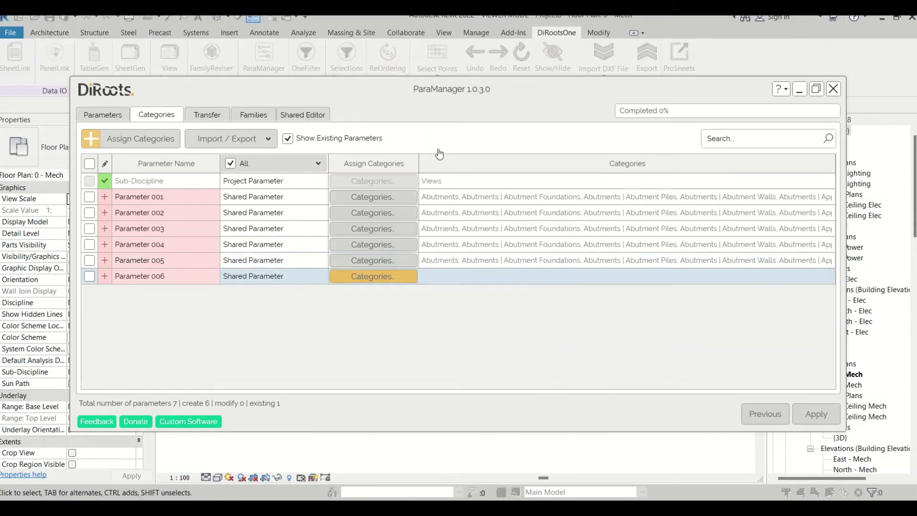
left_click(432, 119)
left_click(388, 131)
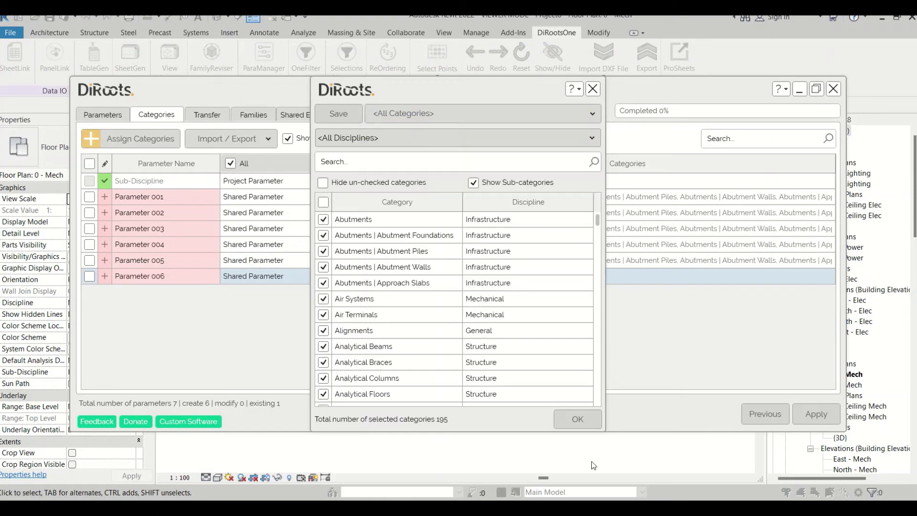
left_click(577, 418)
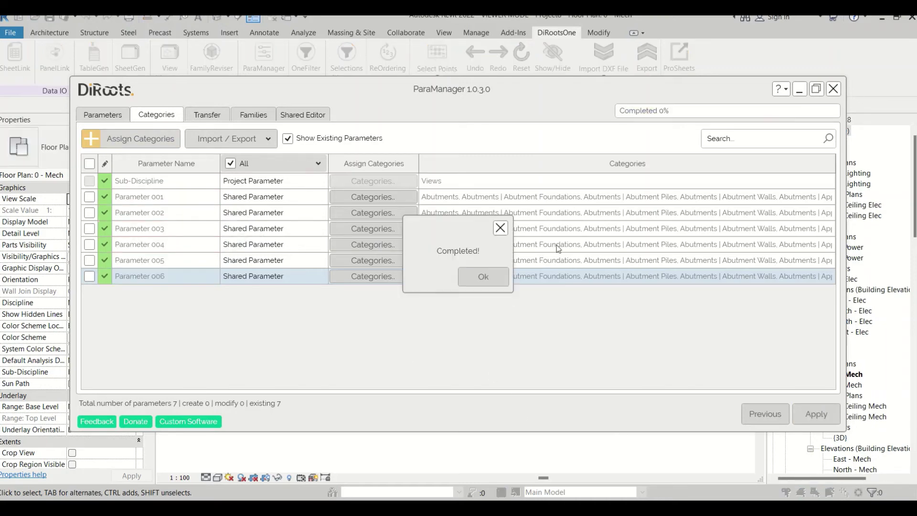
left_click(482, 276)
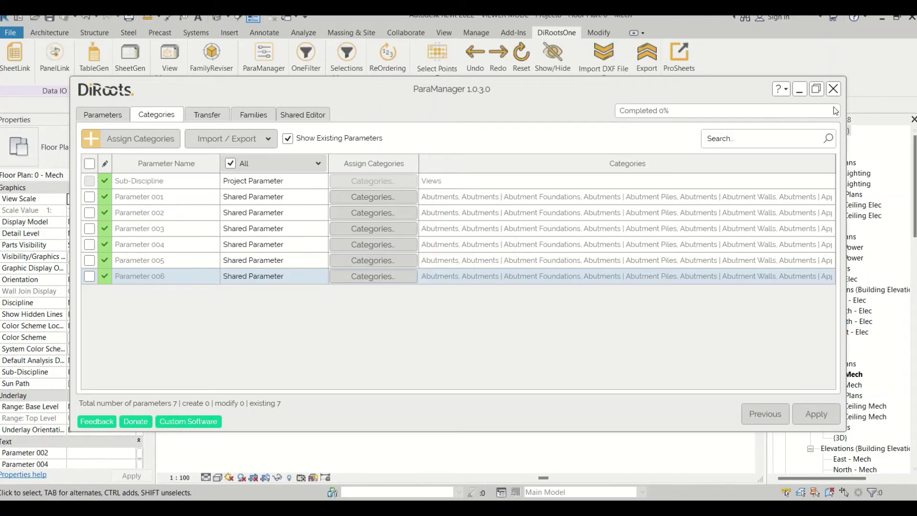
Step: Return to Revit and check the 0 - Mech floor plan's properties for the newly created parameters
left_click(800, 90)
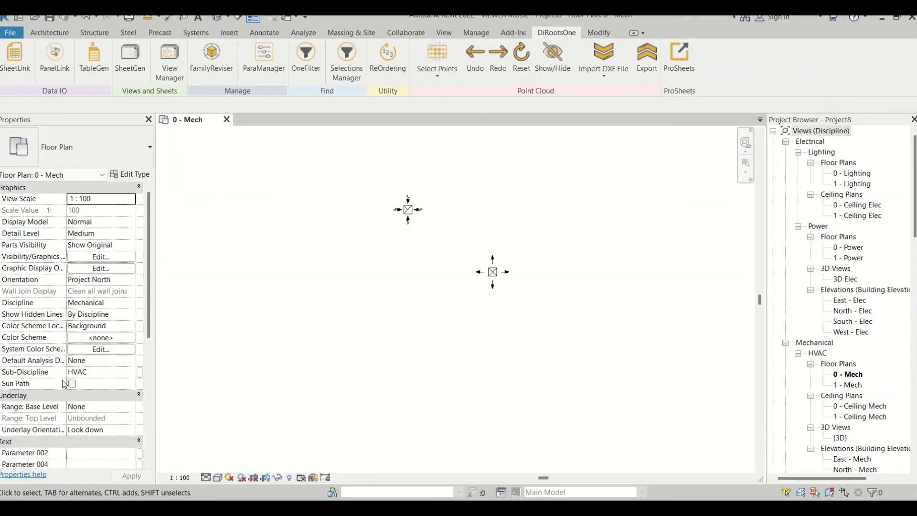
scroll(72, 367, "down", 5)
scroll(71, 367, "down", 4)
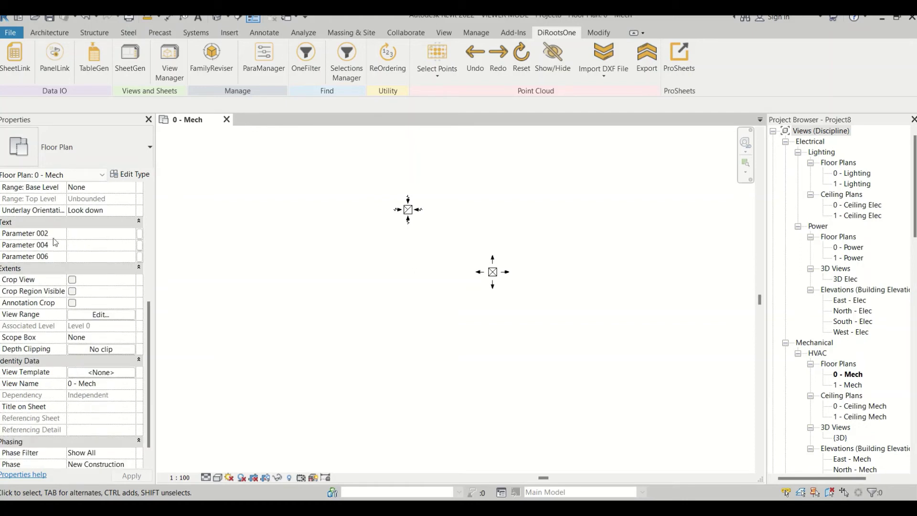
scroll(45, 254, "down", 1)
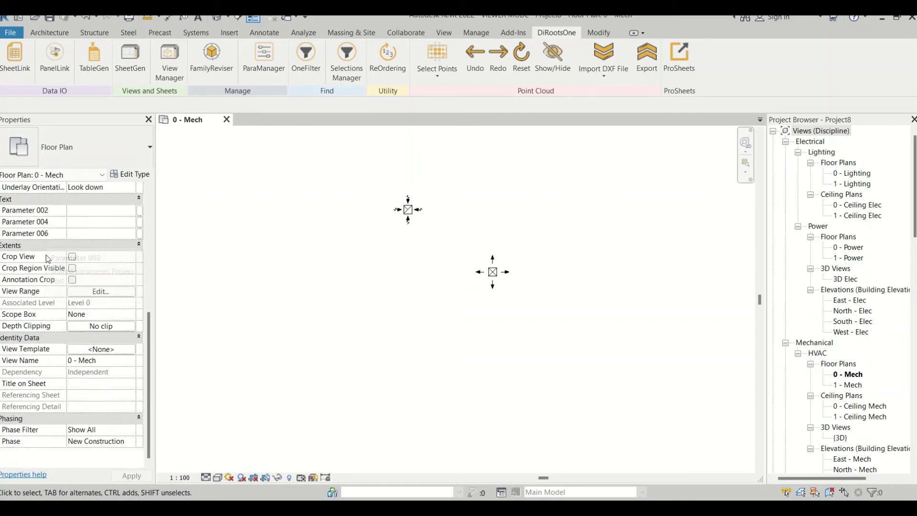
scroll(47, 256, "up", 2)
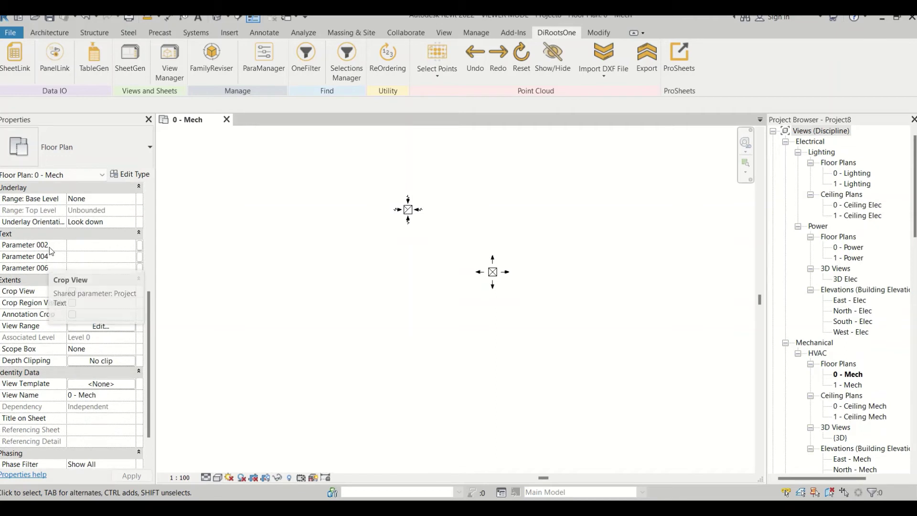
scroll(33, 314, "down", 2)
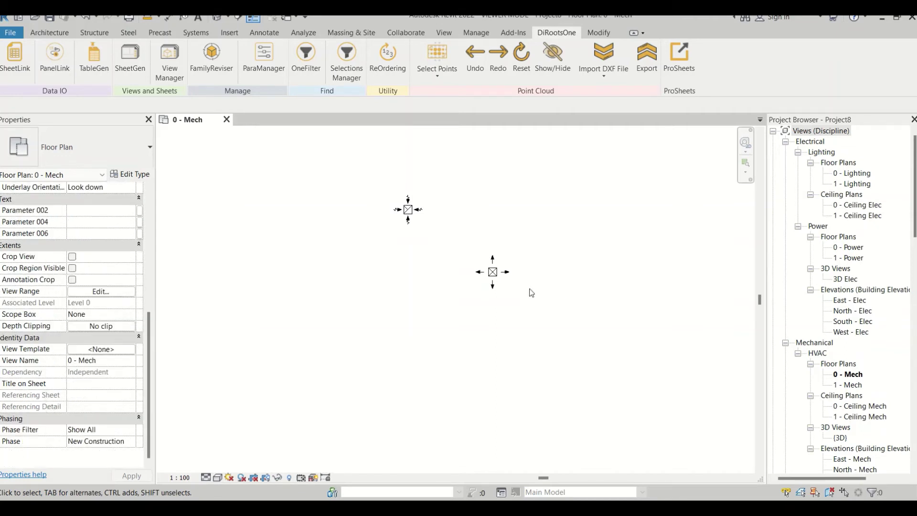
Step: Select the Extract Grille air terminal and compare its instance properties with the parameters' Instance/Type settings in ParaManager
left_click(402, 216)
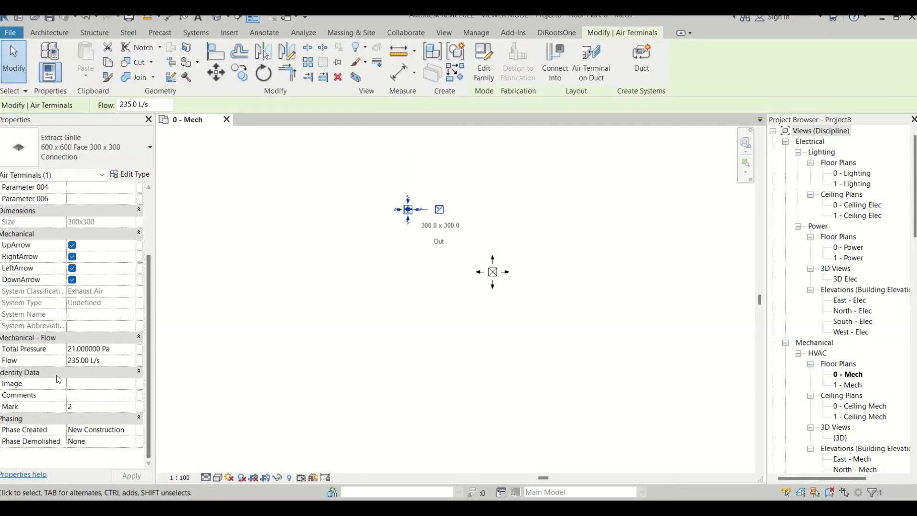
scroll(53, 385, "up", 4)
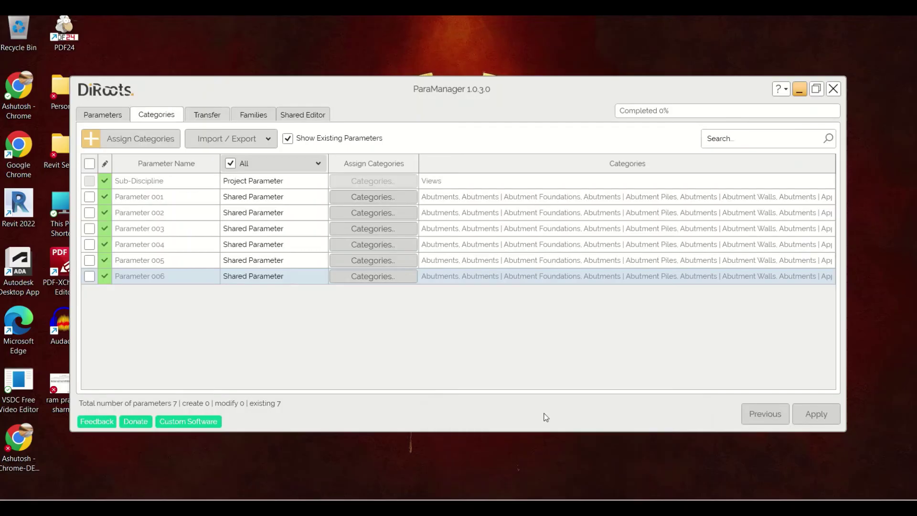
left_click(620, 468)
left_click(113, 115)
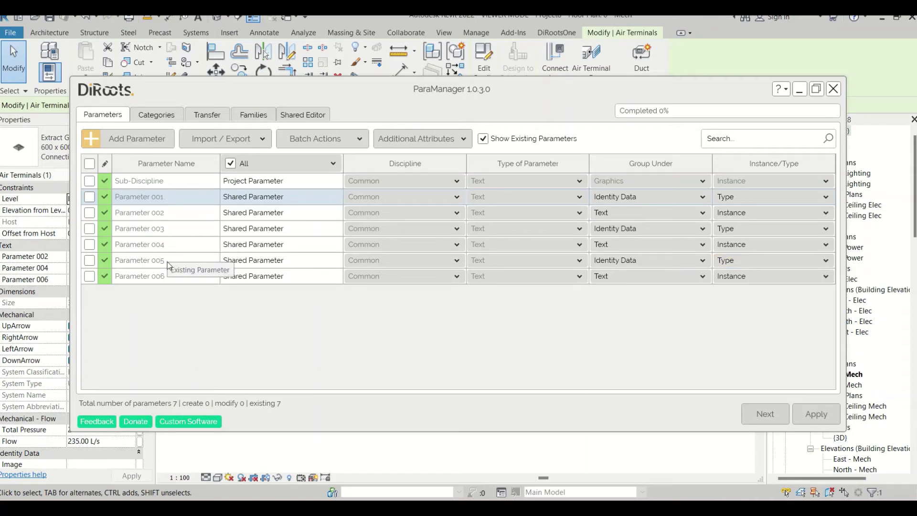
left_click(799, 89)
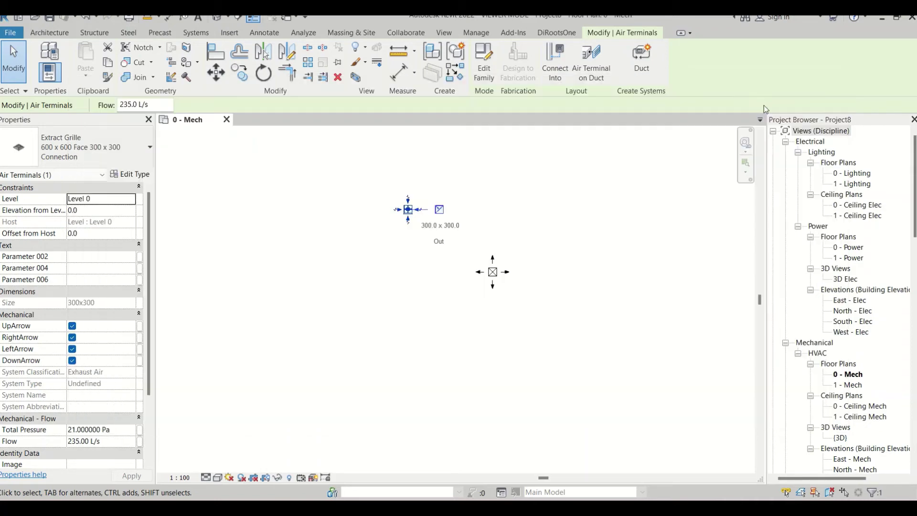
Step: Inspect the Extract Grille's type properties for the new type parameters and review its instance parameters in the properties
left_click(130, 174)
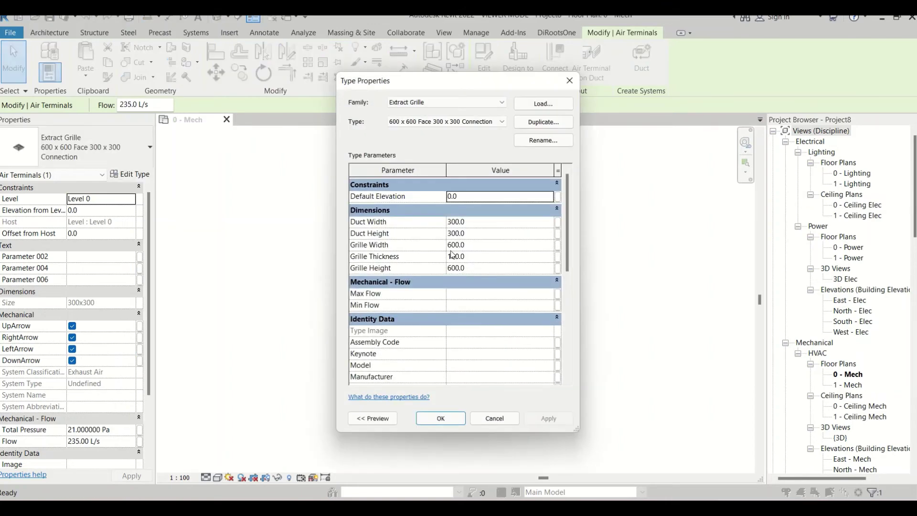
scroll(412, 315, "down", 5)
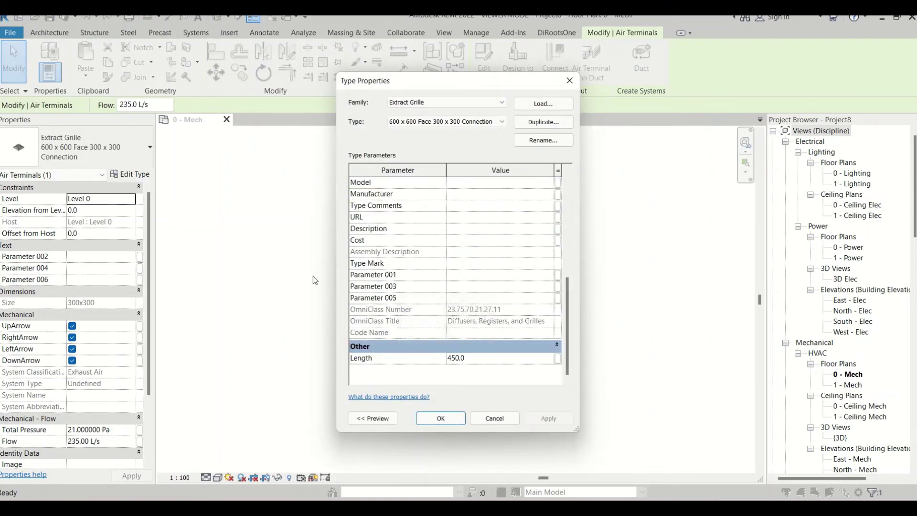
left_click(570, 82)
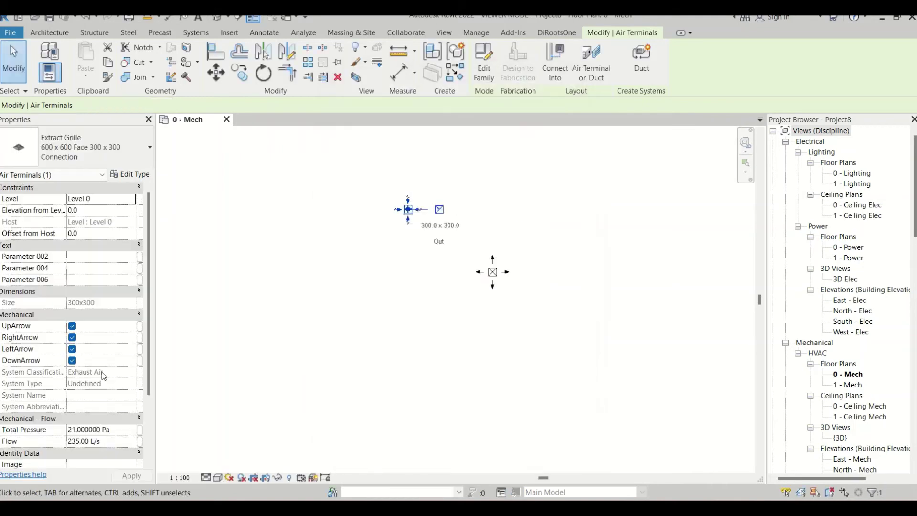
scroll(67, 326, "down", 4)
scroll(40, 210, "up", 2)
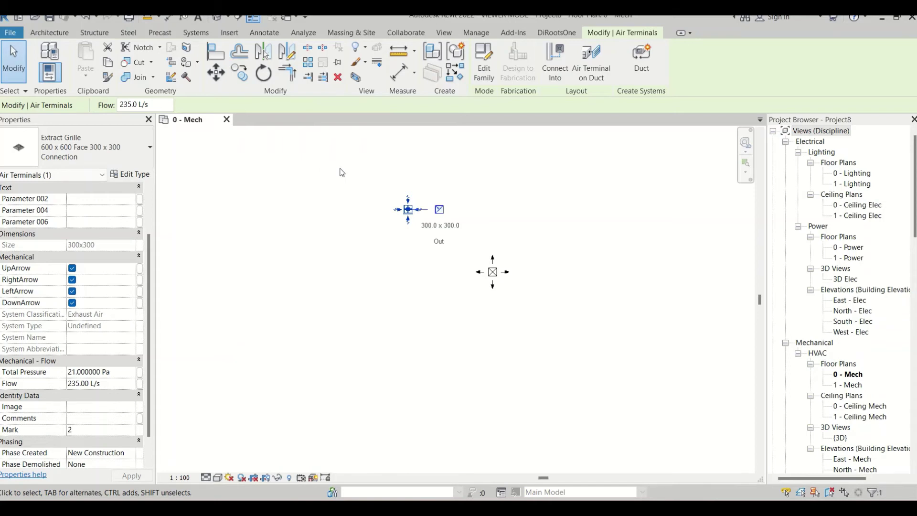
left_click(99, 200)
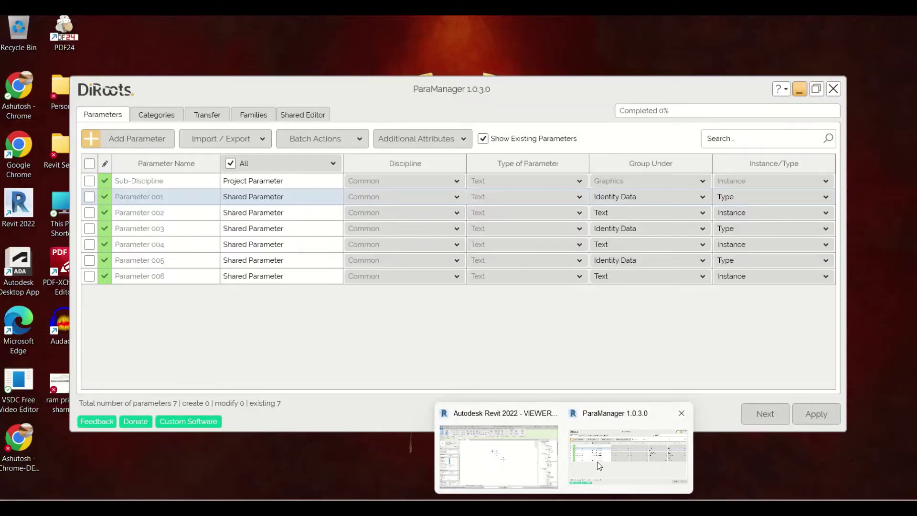
Step: Switch back to ParaManager and review the categories assigned to the parameters
left_click(600, 465)
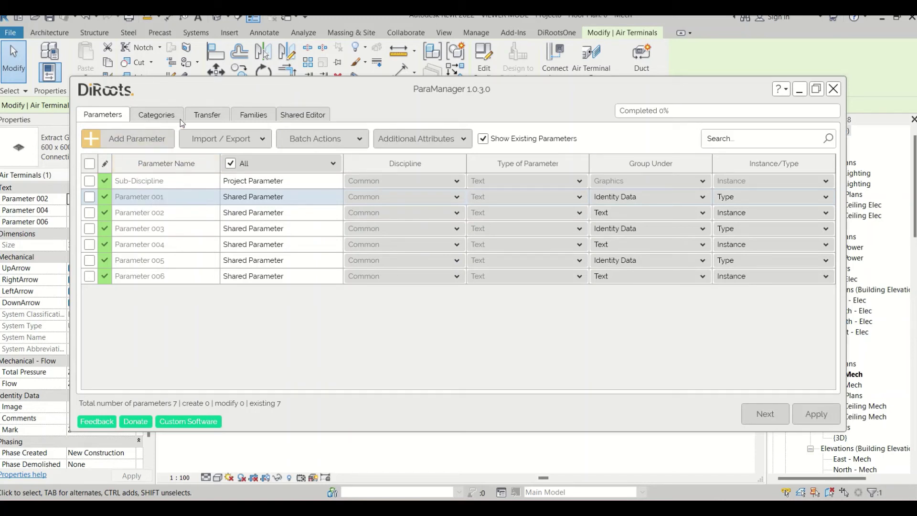
left_click(207, 117)
left_click(154, 119)
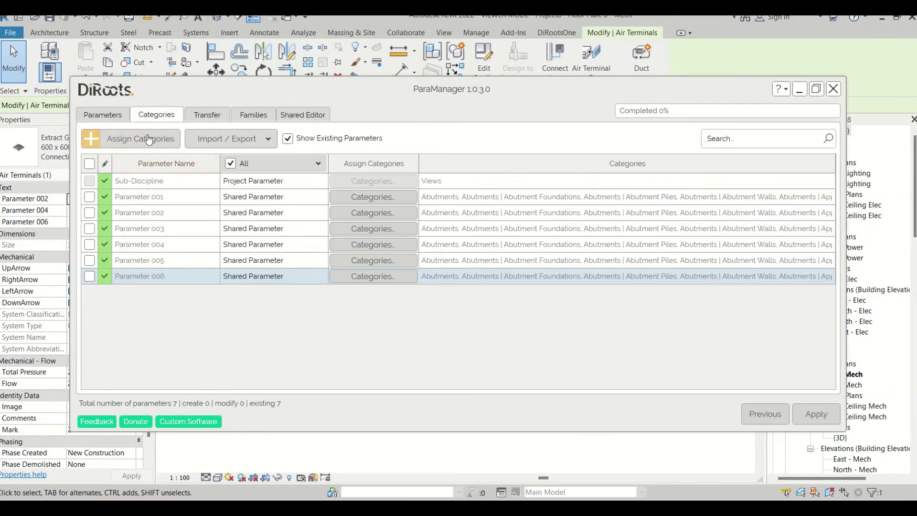
Step: Set up a parameter transfer with Extract Grille as the receiving family and Grille Height as the parameter
left_click(99, 117)
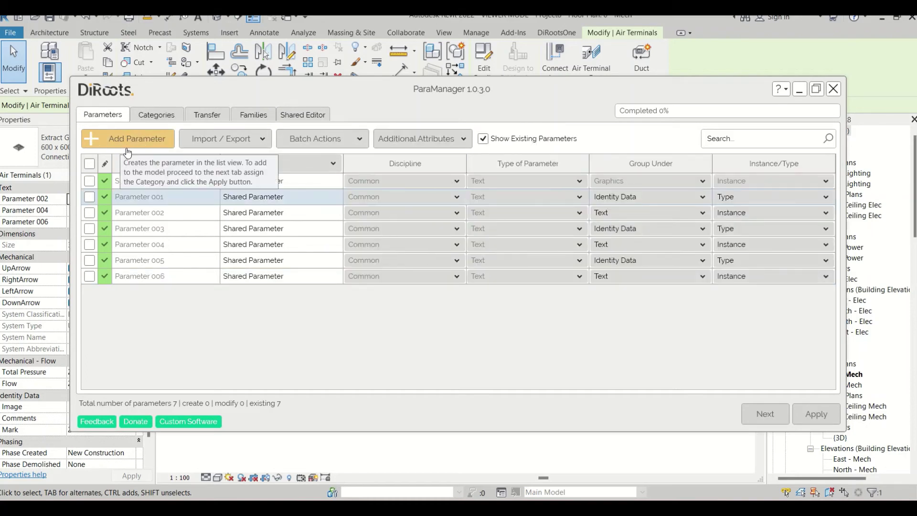
left_click(151, 117)
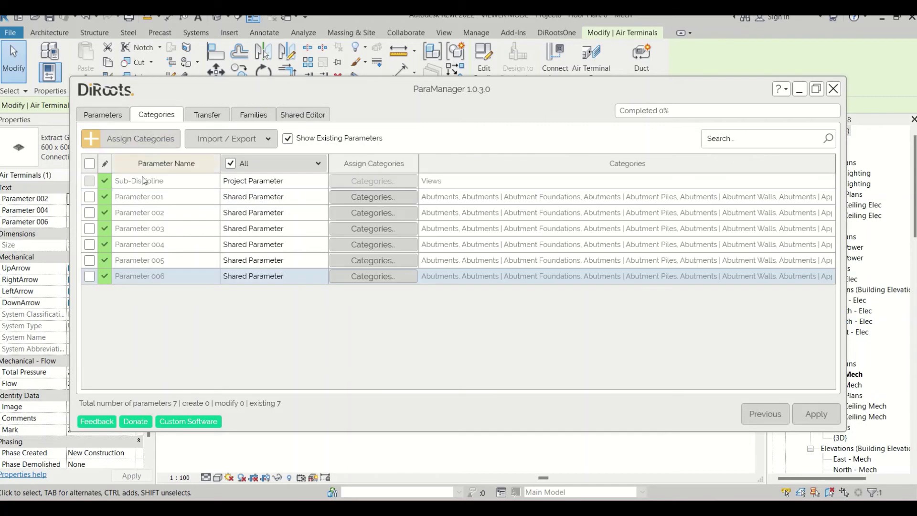
left_click(200, 115)
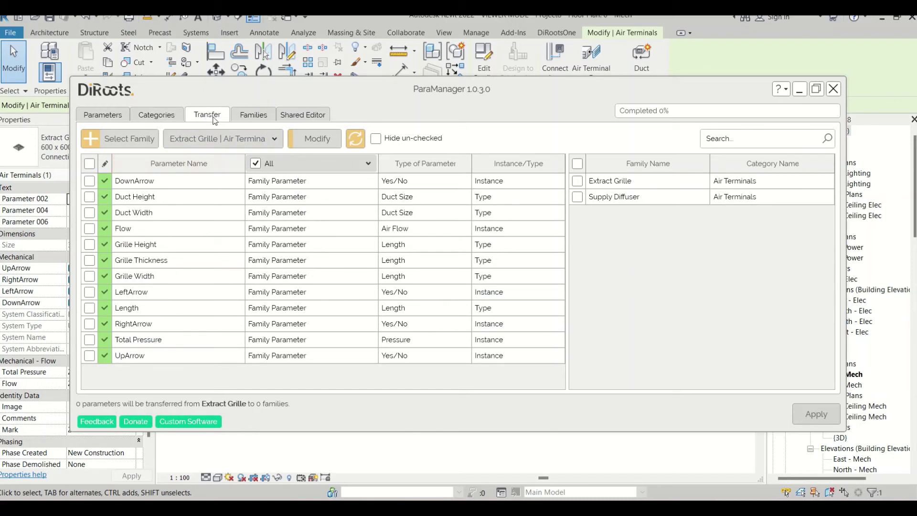
left_click(577, 181)
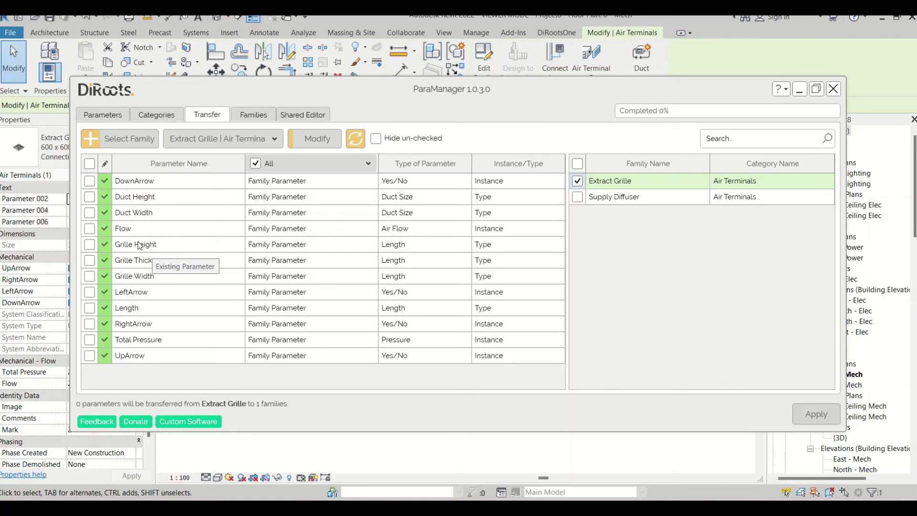
left_click(89, 246)
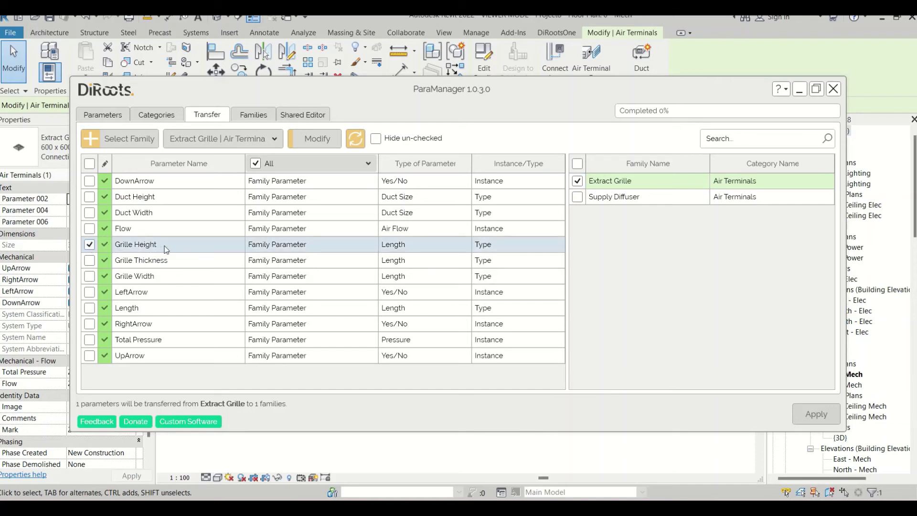
Step: Add the prefix BIM and the suffix Guru to the Grille Height name and transfer the parameter to Extract Grille
left_click(326, 137)
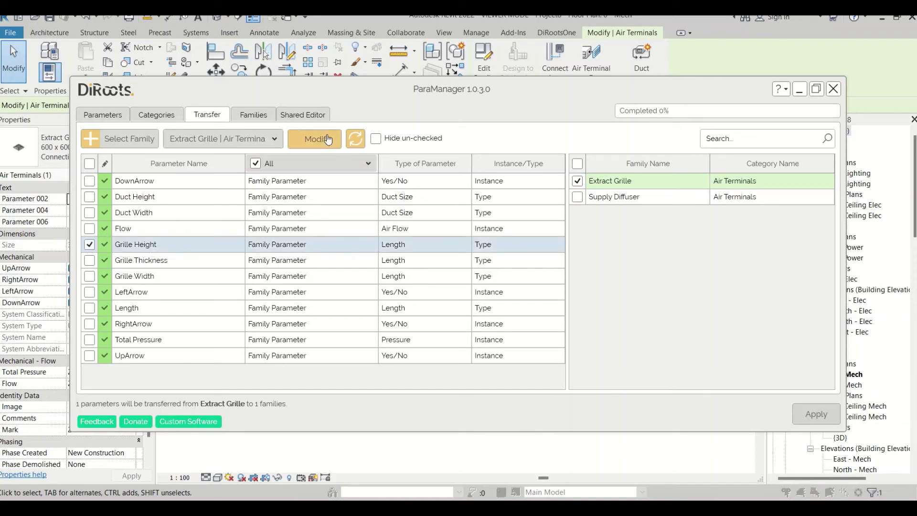
left_click_drag(451, 193, 306, 180)
left_click(317, 209)
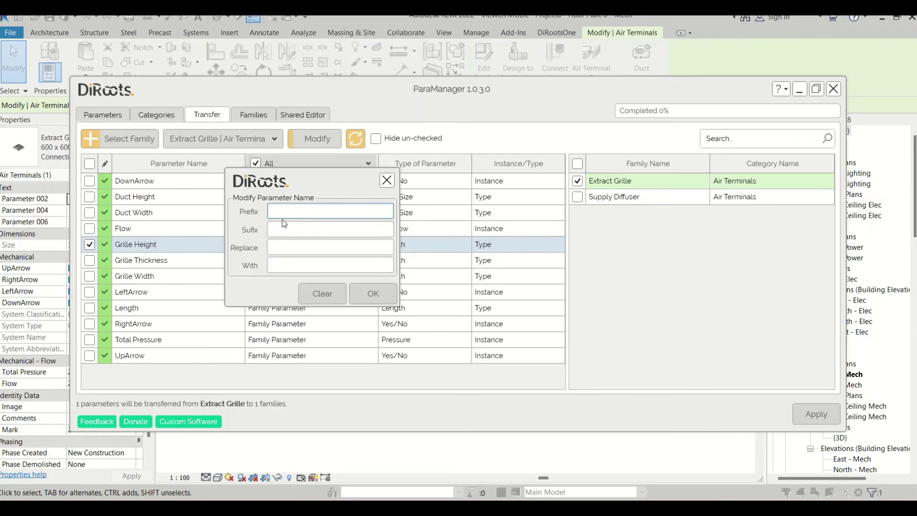
type("BIM")
left_click(291, 232)
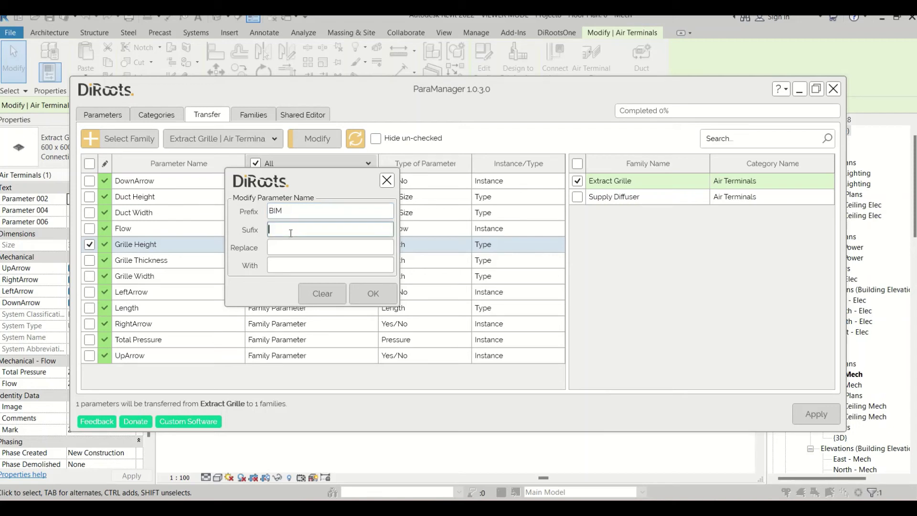
type("Gri")
key("BackSpace")
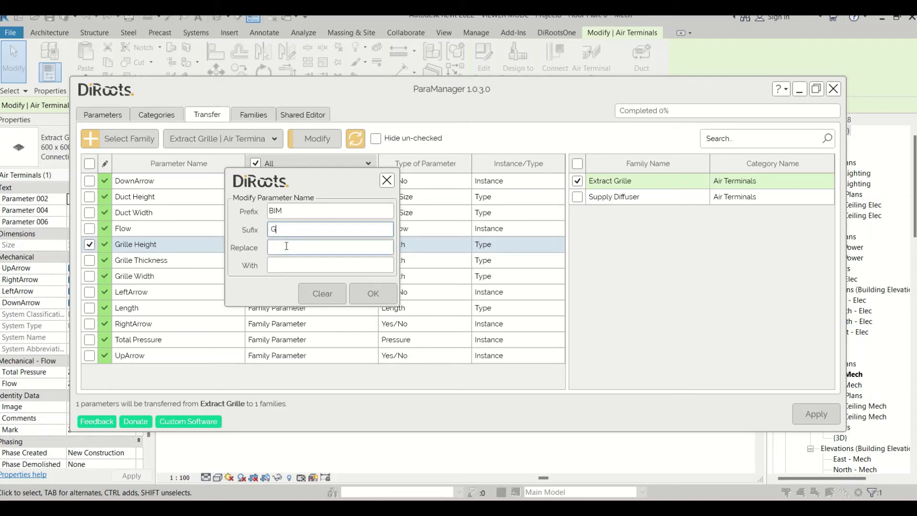
type("ru")
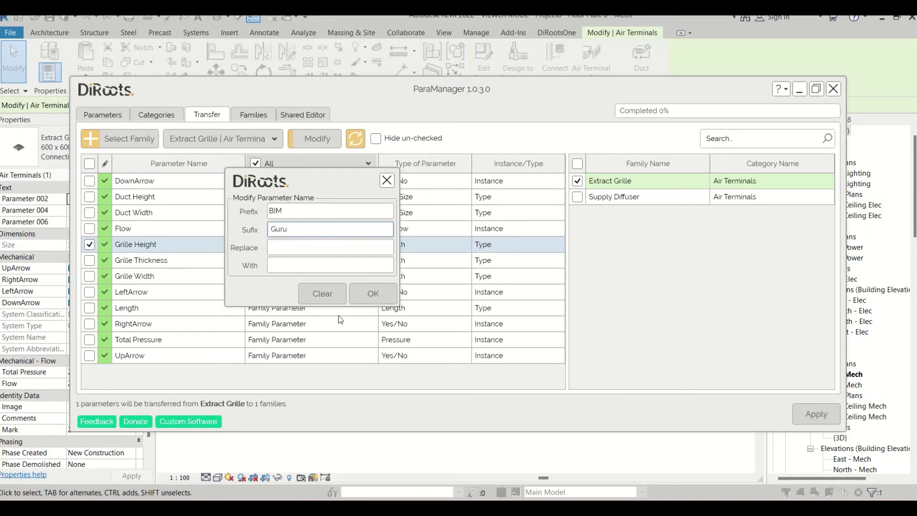
left_click(373, 293)
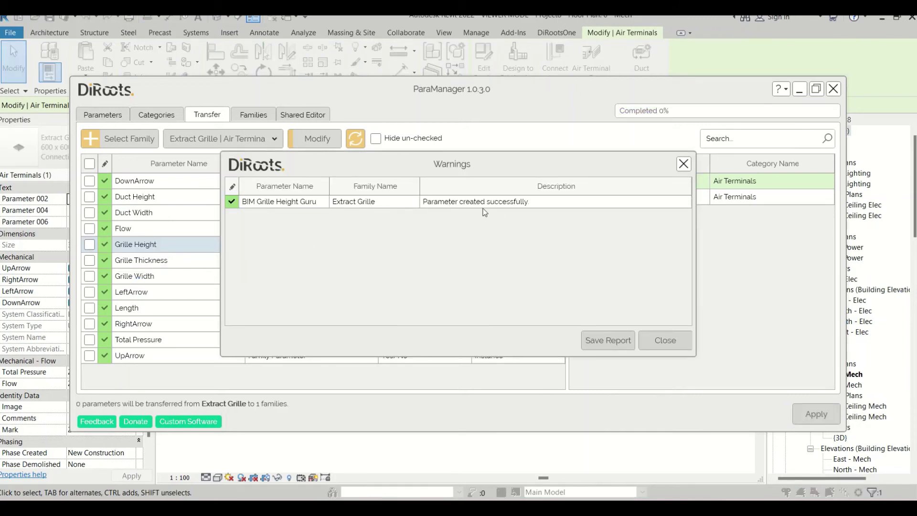
left_click(661, 340)
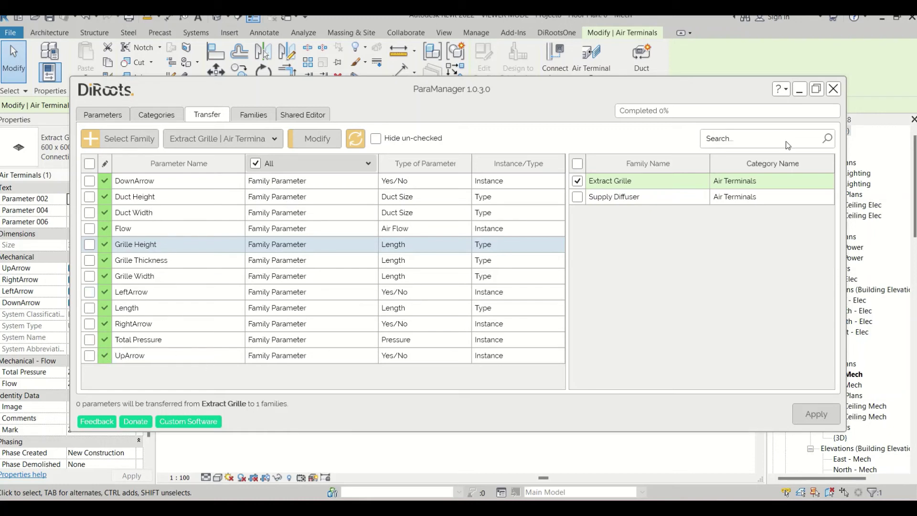
Step: Check the Extract Grille's type properties in Revit for the transferred parameter and return to ParaManager
left_click(799, 89)
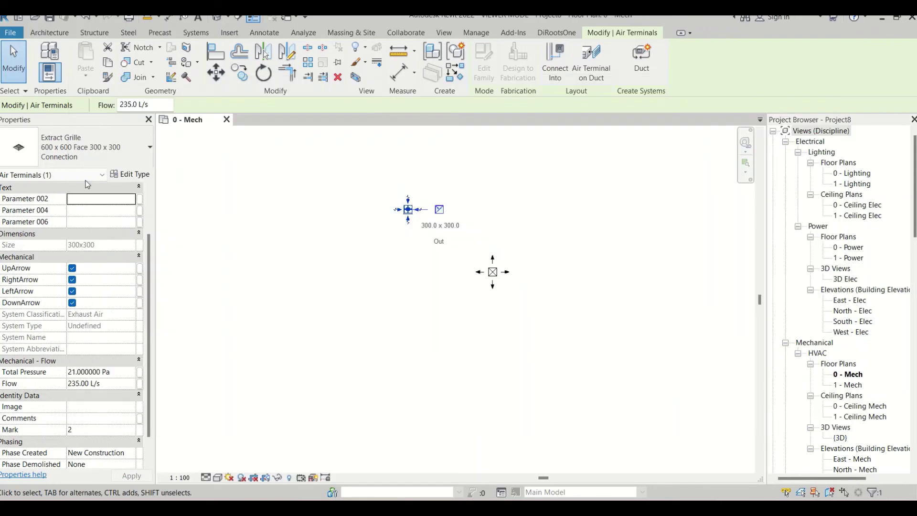
left_click(134, 174)
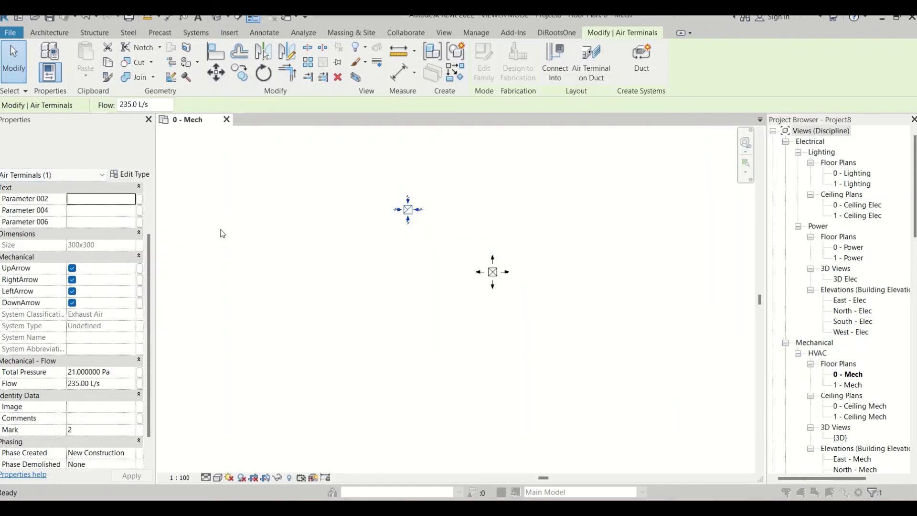
scroll(451, 234, "down", 1)
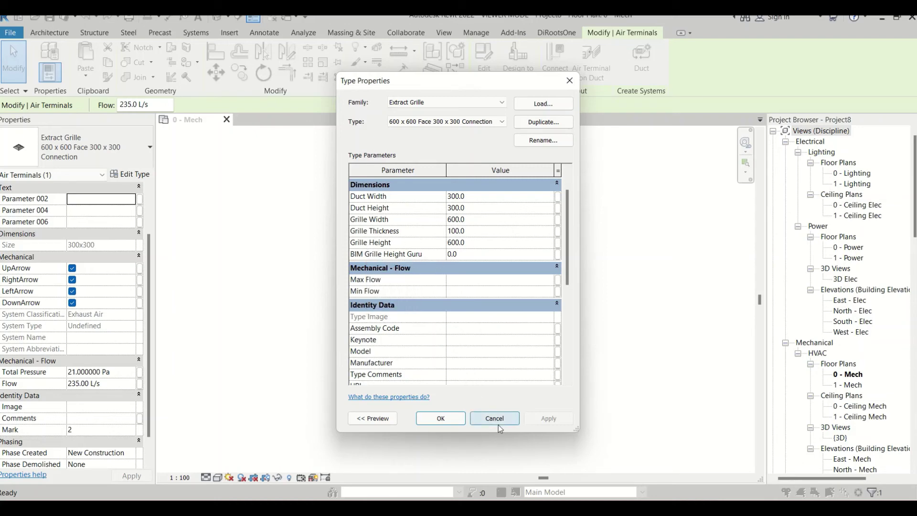
left_click(418, 423)
left_click(621, 449)
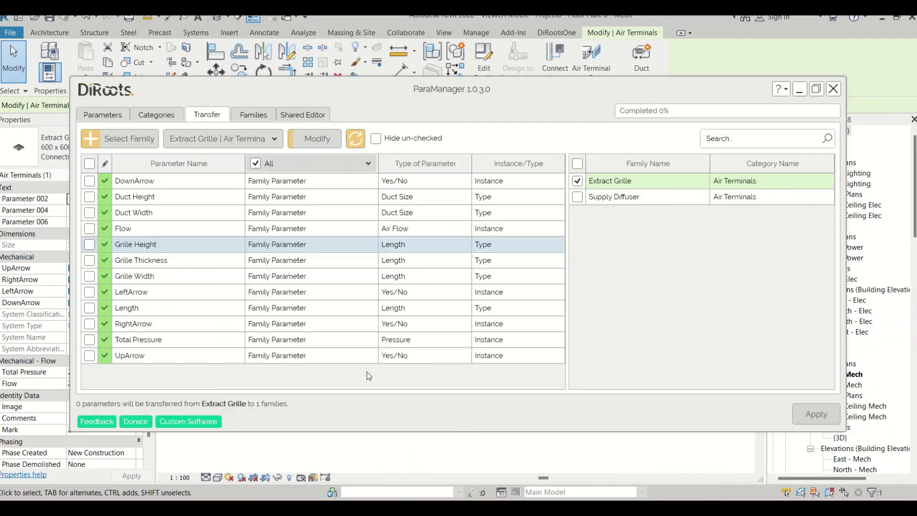
double_click(172, 245)
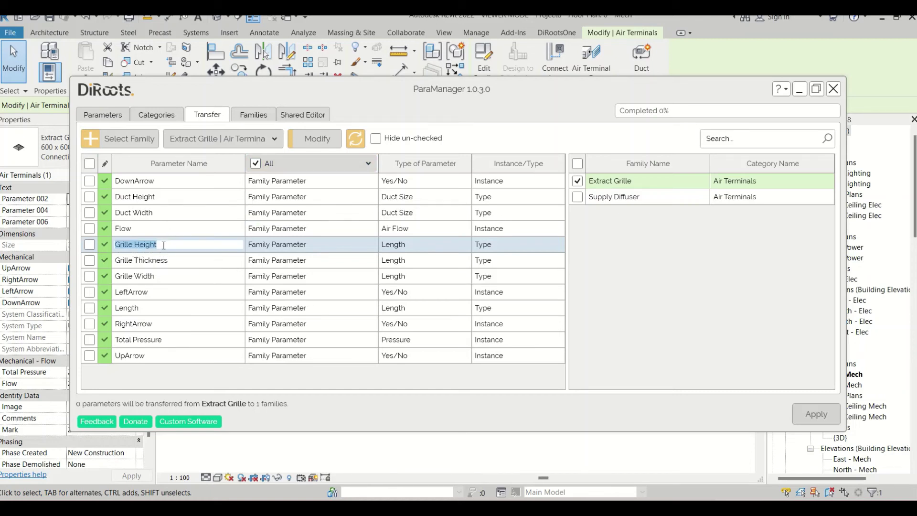
left_click(314, 138)
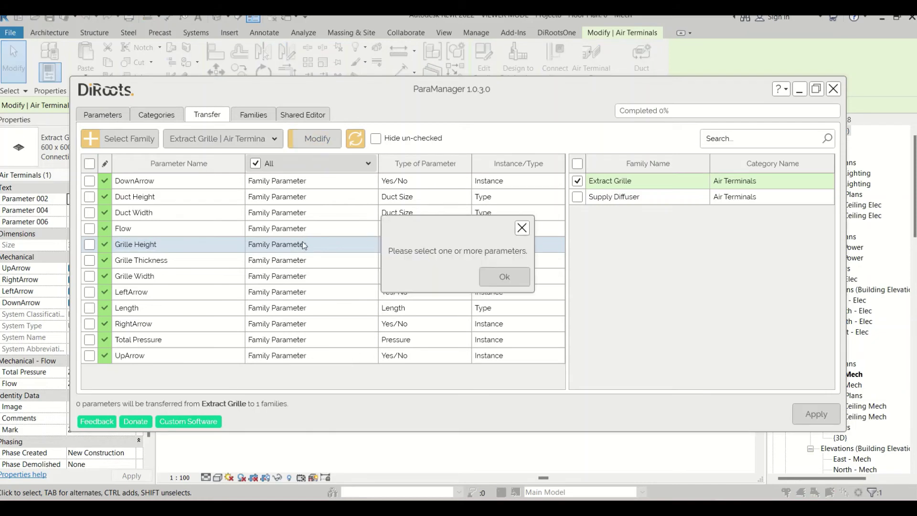
left_click(497, 279)
Step: Select Grille Height for a name modification and clear its prefix and suffix
left_click(90, 244)
left_click(302, 139)
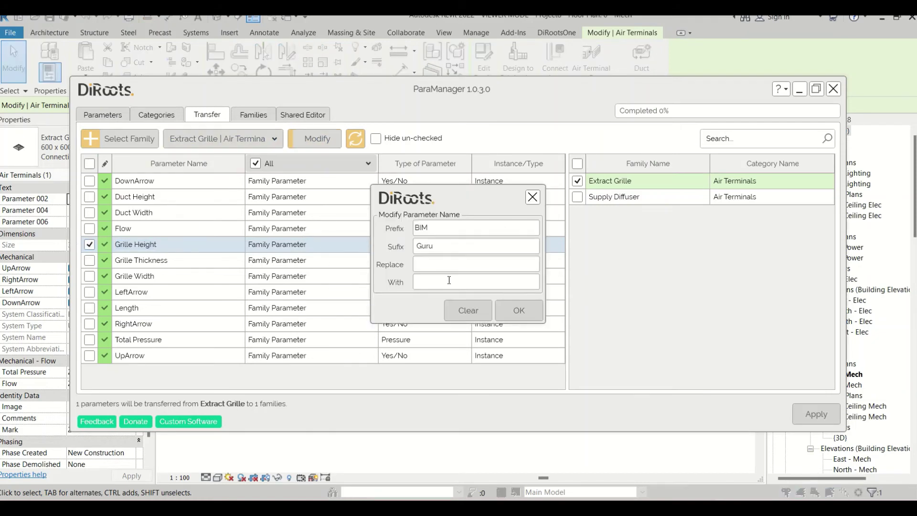
double_click(459, 248)
key("BackSpace")
left_click(440, 227)
double_click(440, 227)
key("BackSpace")
Step: Replace Grille with BIM in the parameter name and transfer the renamed parameter to the Extract Grille family
left_click(438, 266)
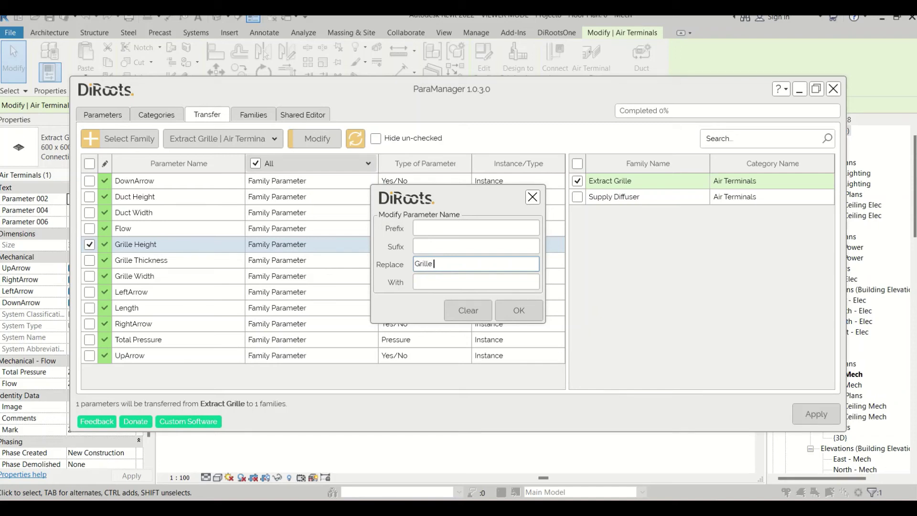
left_click(435, 283)
type("BIM")
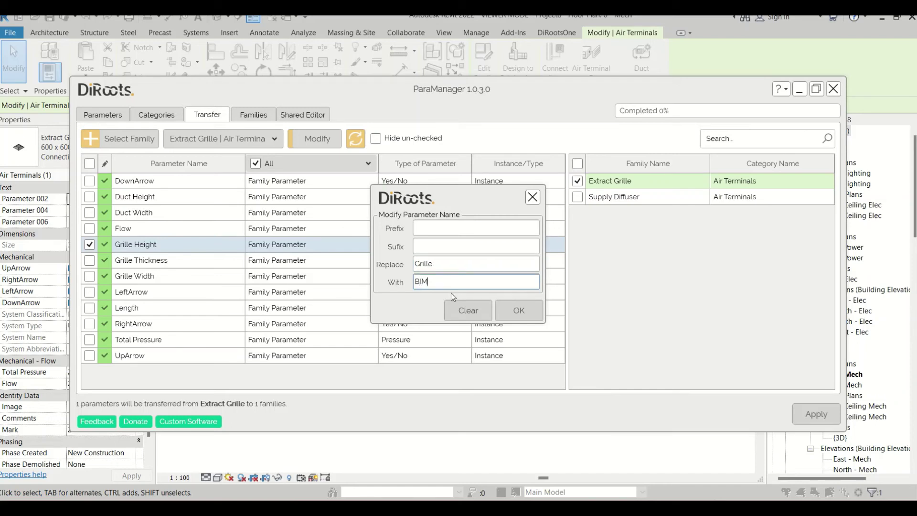
left_click(518, 310)
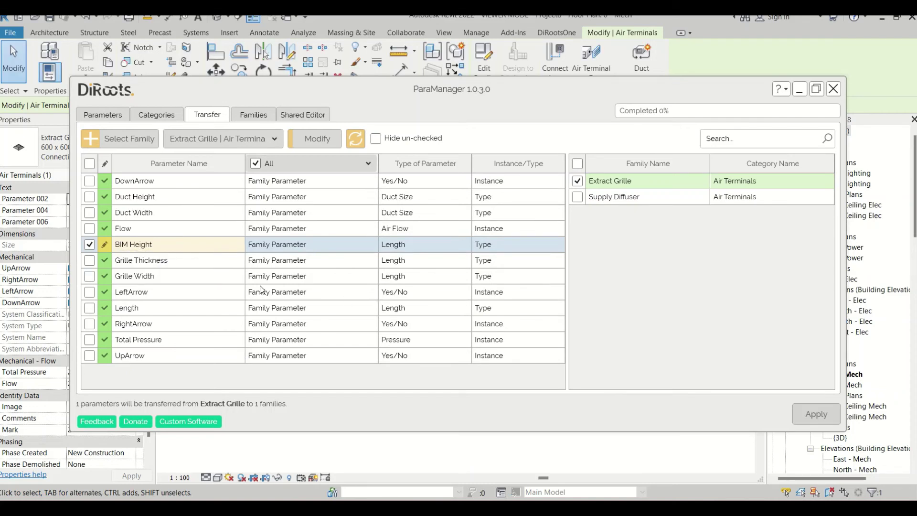
left_click(818, 413)
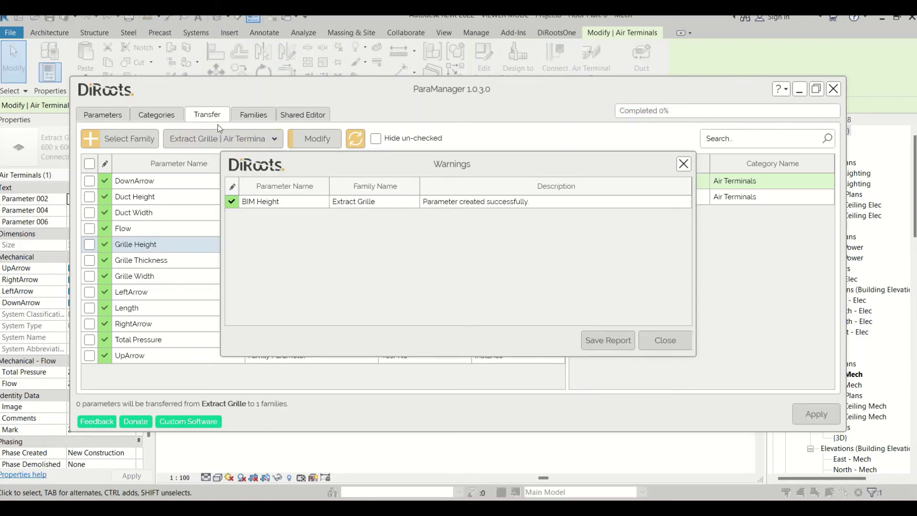
left_click(665, 340)
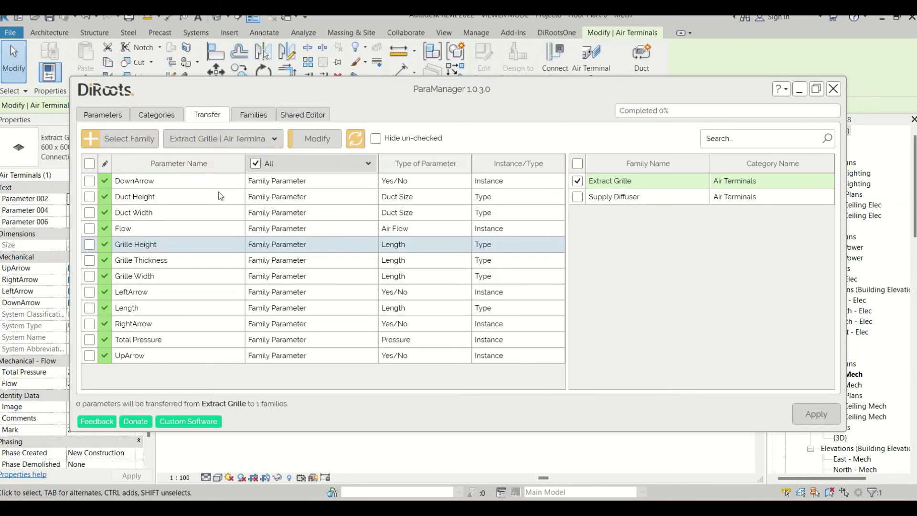
Step: Add a new parameter to the Extract Grille family in the family manager, keeping its kind as Family Parameter
left_click(253, 115)
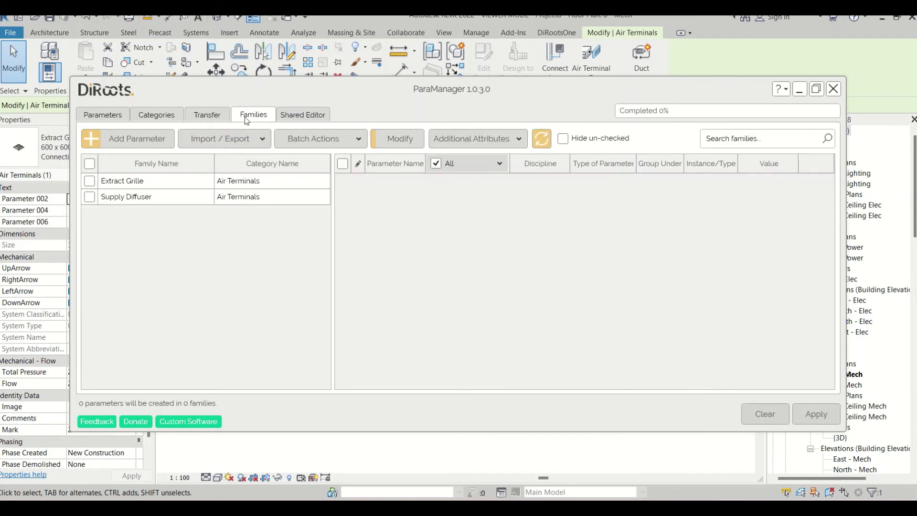
left_click(90, 182)
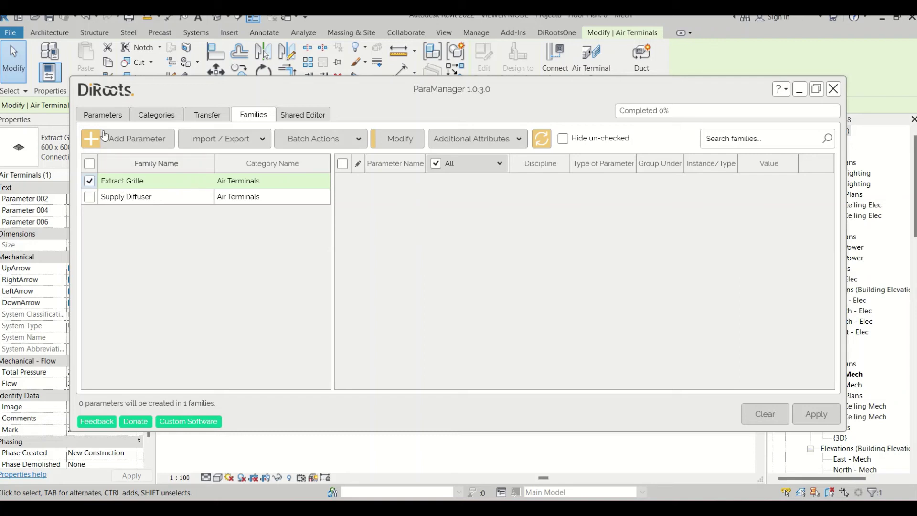
left_click(136, 139)
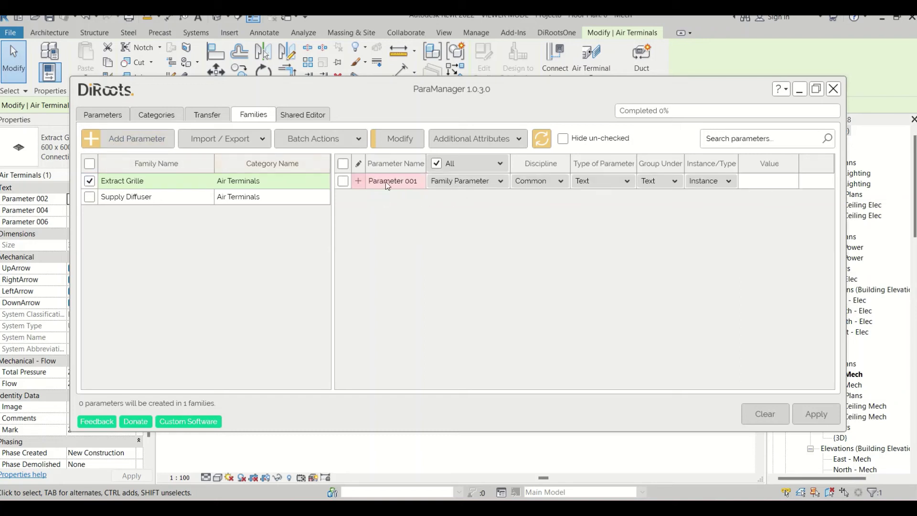
left_click(482, 181)
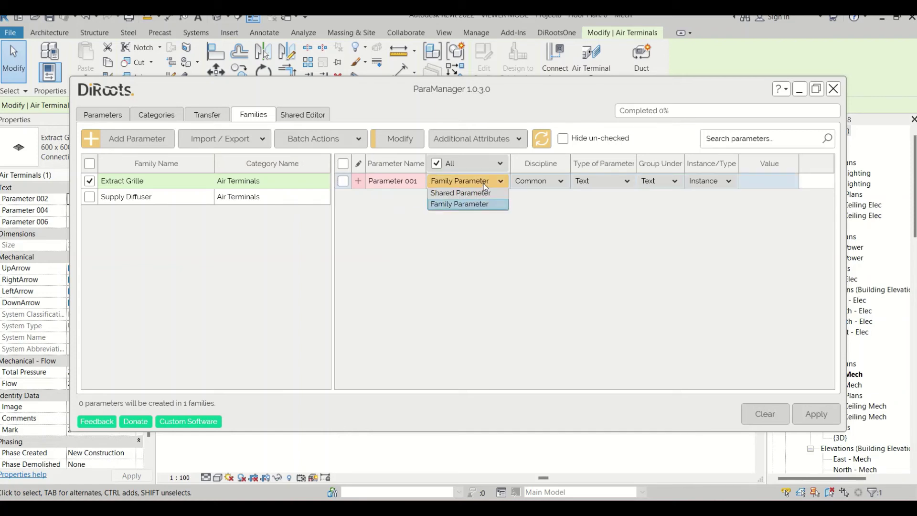
left_click(462, 204)
Step: Review the discipline, parameter type, group and Instance/Type options available for the new family parameter
left_click(563, 181)
left_click(565, 181)
left_click(616, 184)
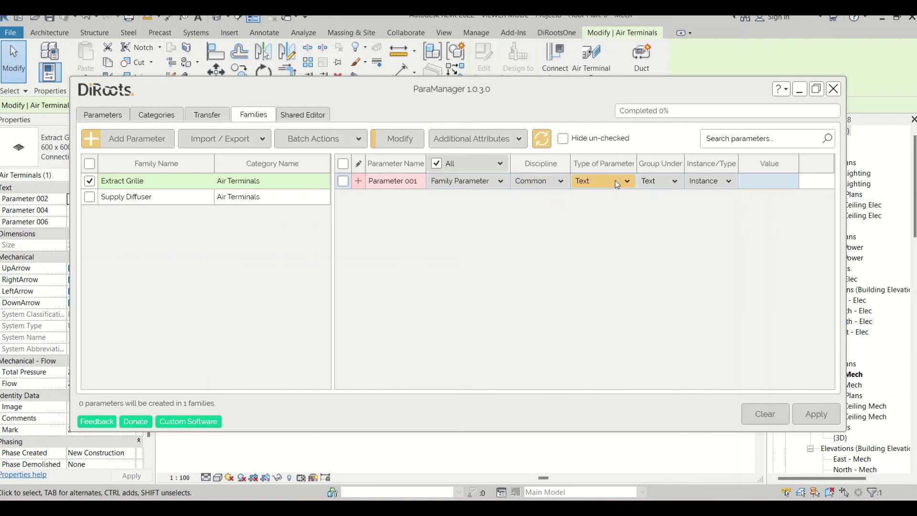
left_click(617, 184)
left_click(673, 181)
left_click(673, 181)
left_click(728, 183)
left_click(728, 183)
Step: Set the new family parameter's value to BIM Guru and rename the parameter EG
left_click(778, 182)
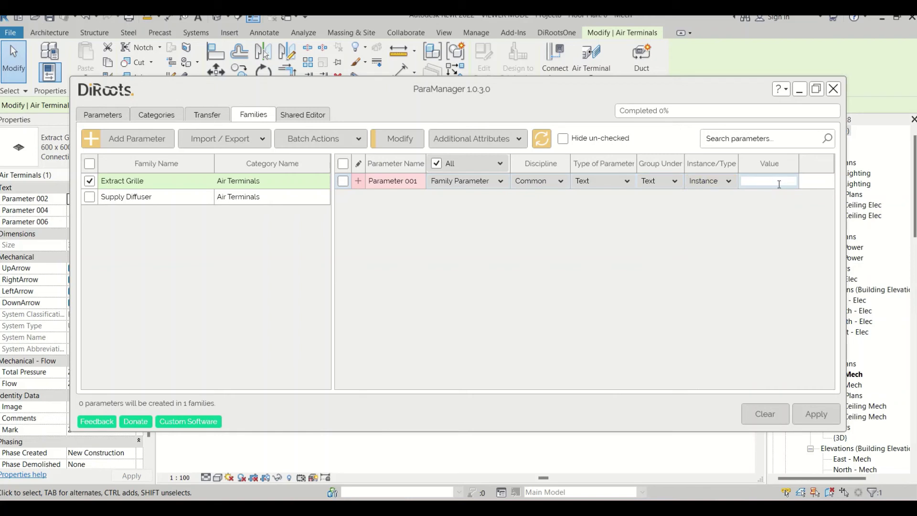
type("BIM Guru")
left_click(391, 181)
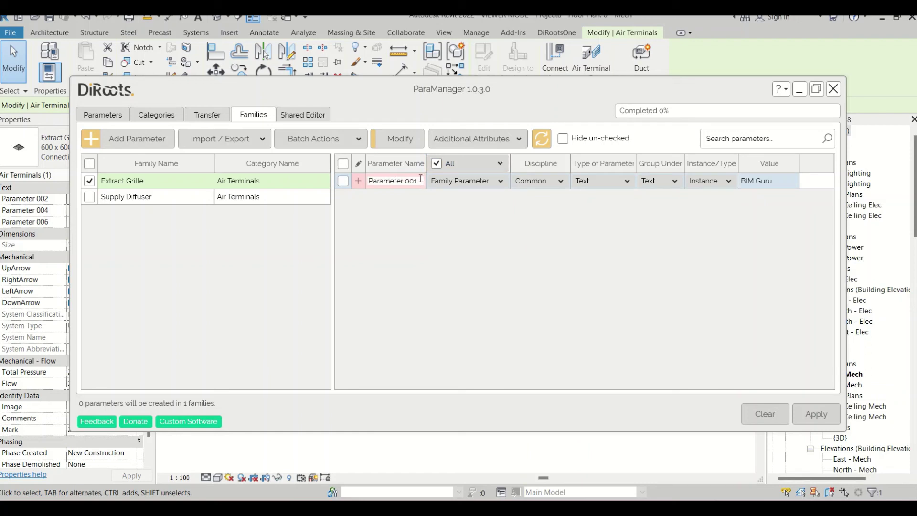
left_click_drag(419, 182, 362, 185)
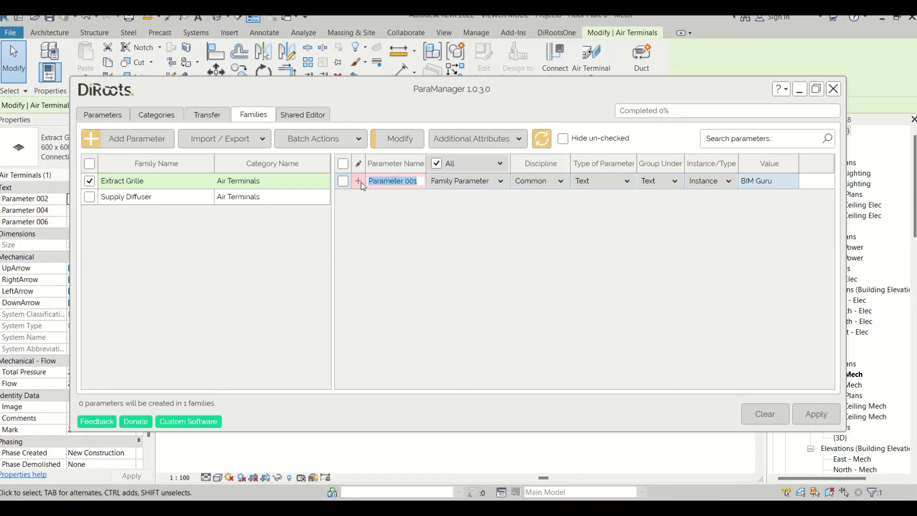
type("EG")
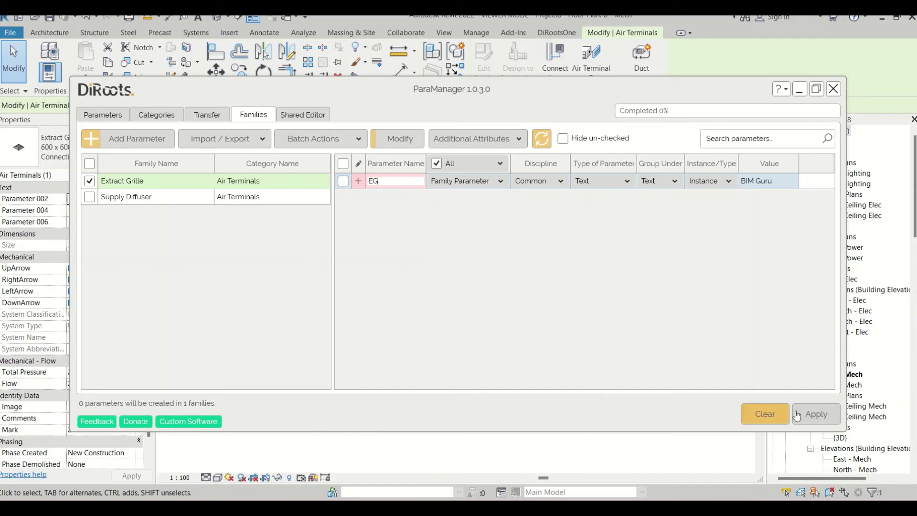
Step: Include the EG parameter in the selection and apply it to the Extract Grille family
left_click(815, 413)
left_click(492, 270)
left_click(343, 181)
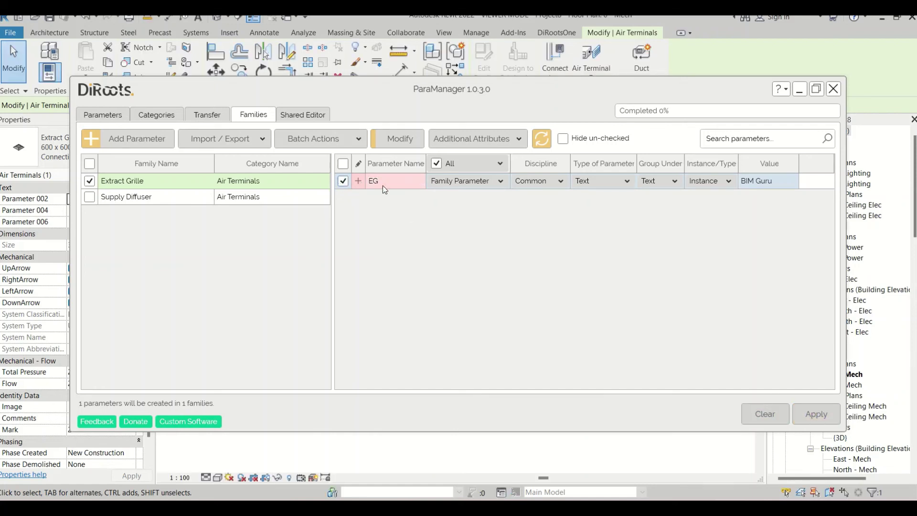
left_click(805, 421)
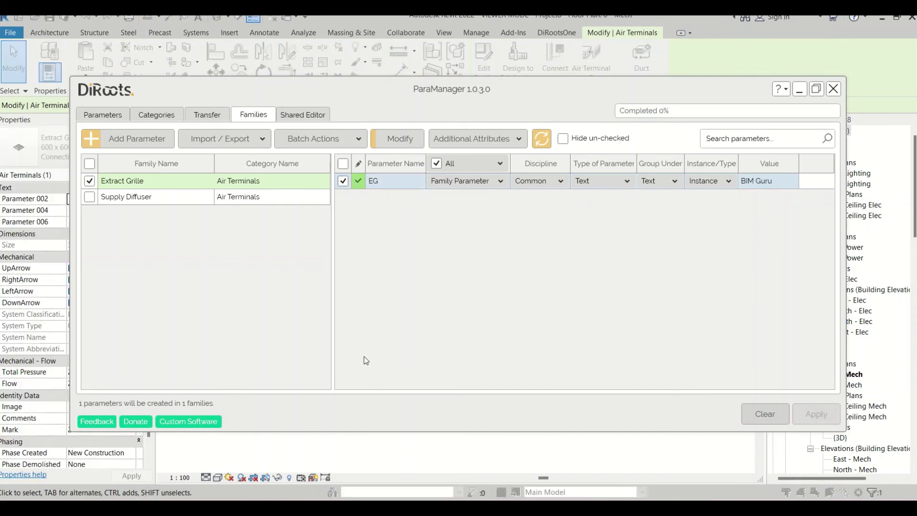
Step: Check the EG parameter among the instance properties of the selected Extract Grille in the Revit project
left_click(667, 340)
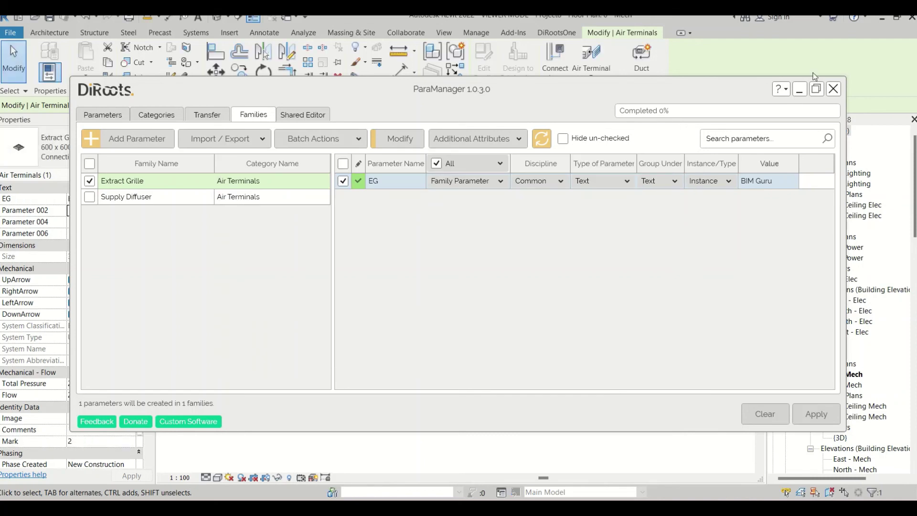
left_click(800, 90)
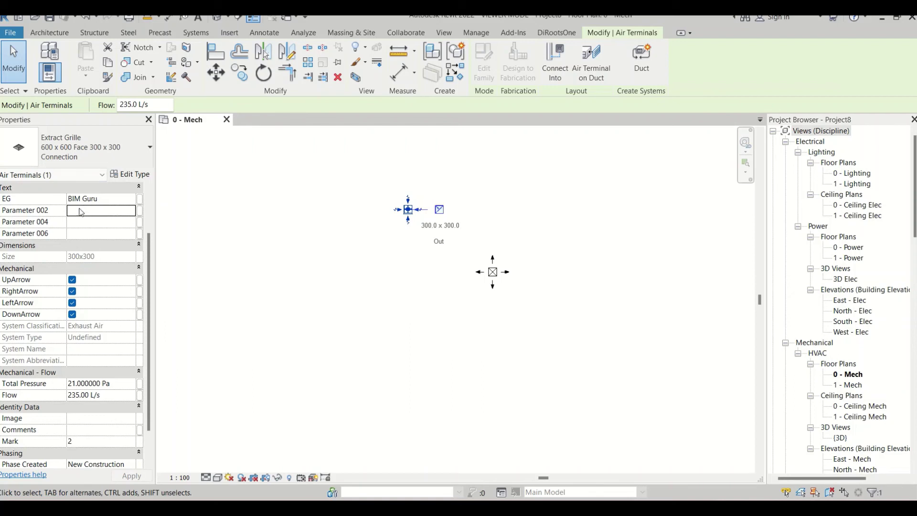
scroll(84, 260, "up", 1)
scroll(84, 261, "up", 1)
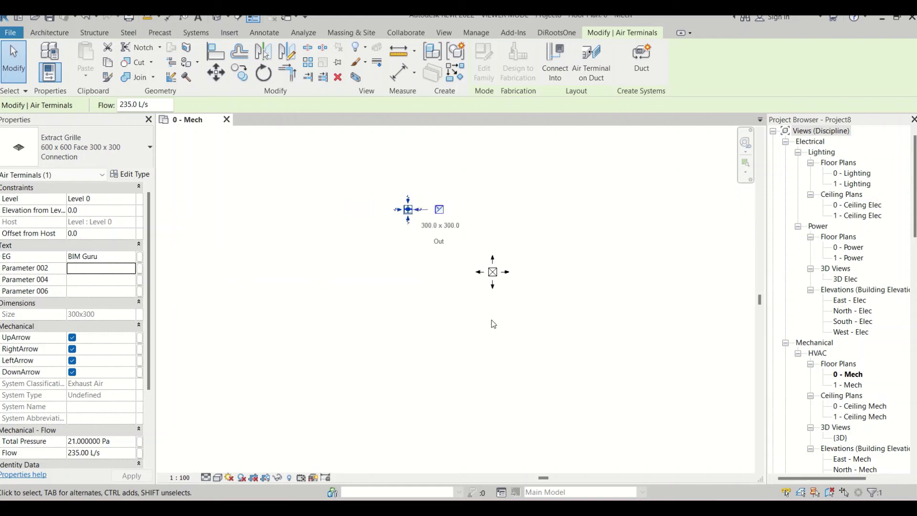
Step: Return to ParaManager and review the import/export and batch action options available for family parameters
mouse_move(569, 509)
left_click(607, 455)
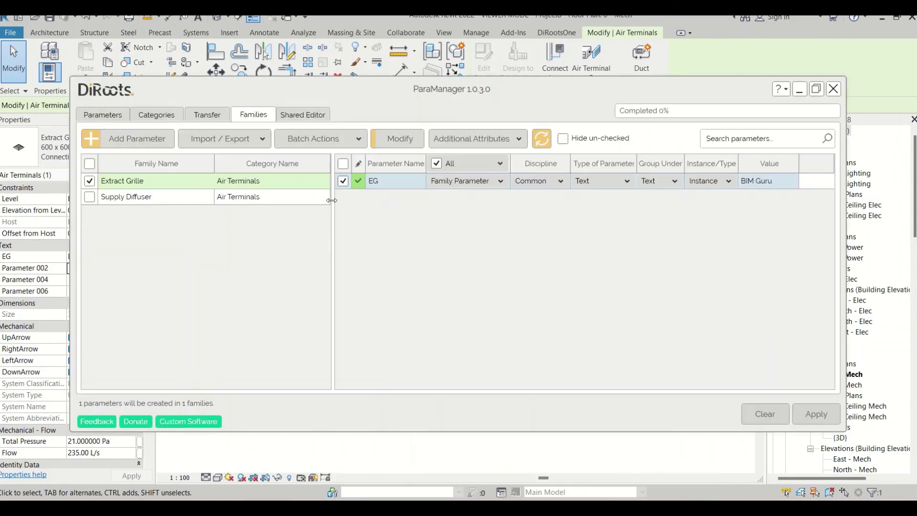
left_click(302, 115)
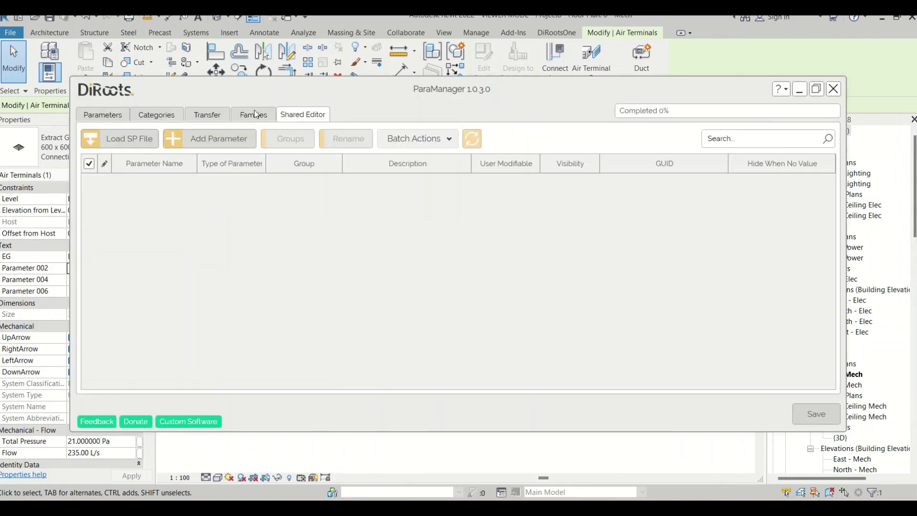
left_click(239, 113)
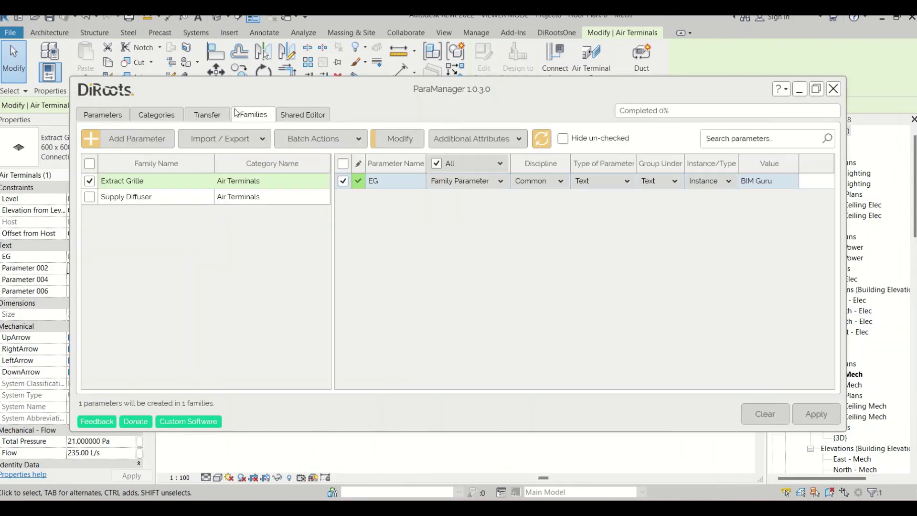
left_click(228, 140)
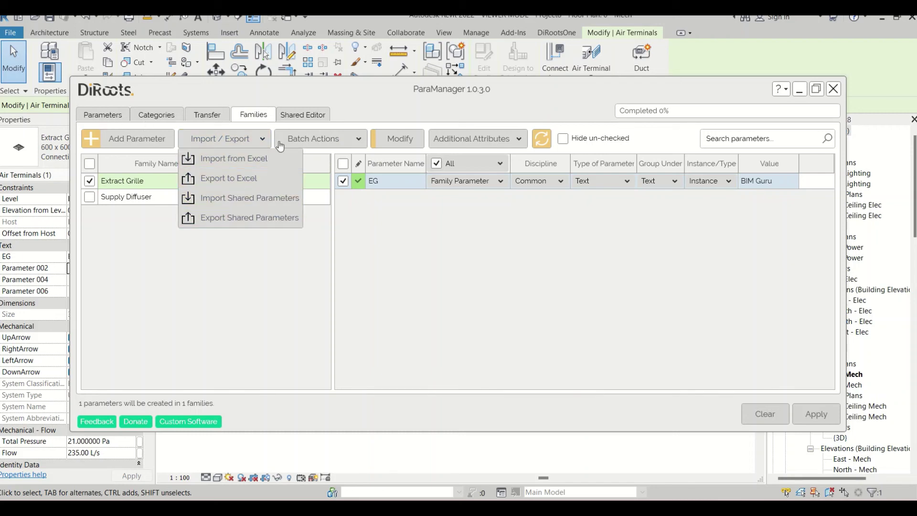
left_click(351, 141)
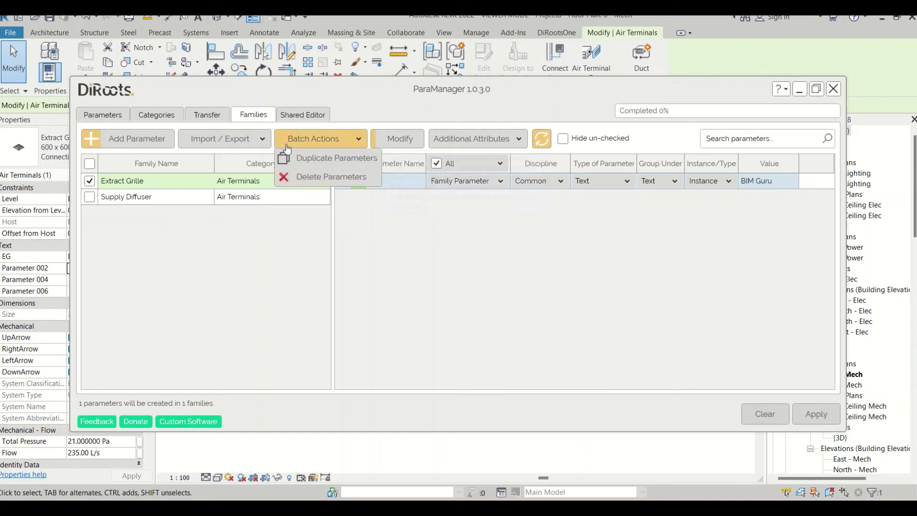
left_click(314, 116)
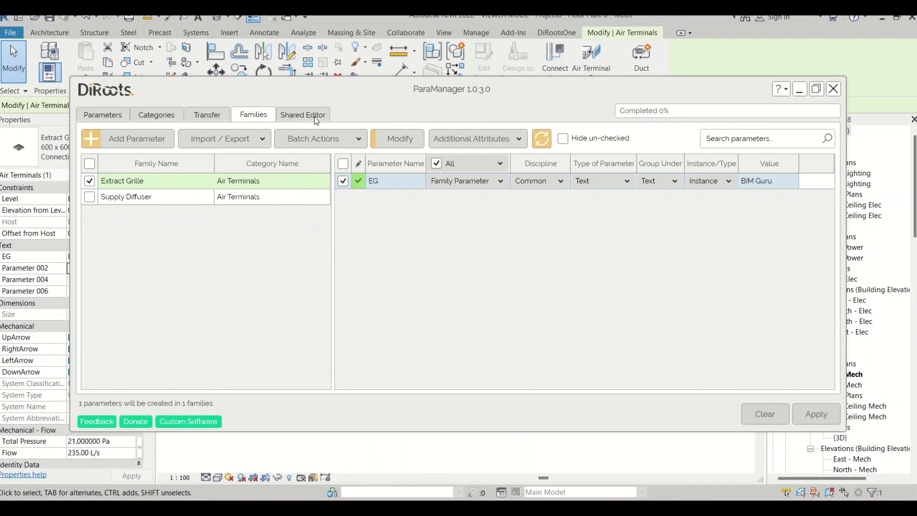
Step: Load the shared parameter file Project4 into the Shared Editor
left_click(305, 115)
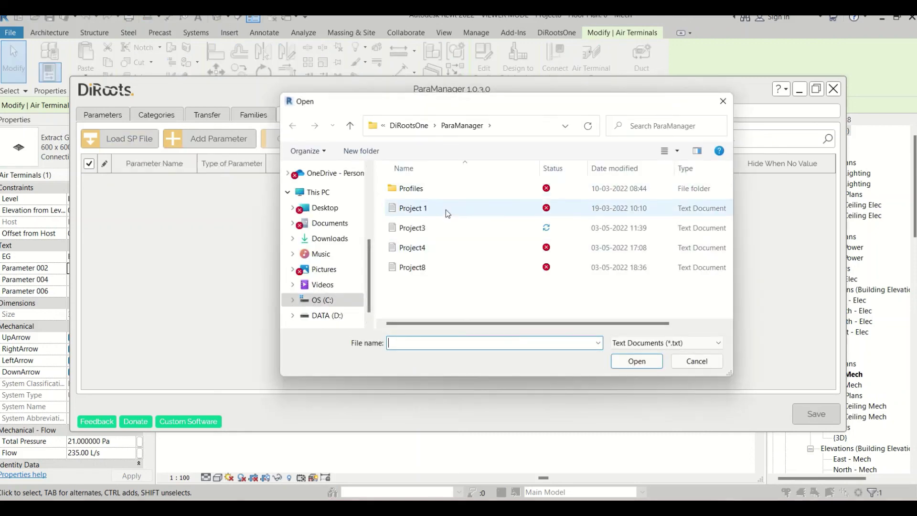
left_click(444, 253)
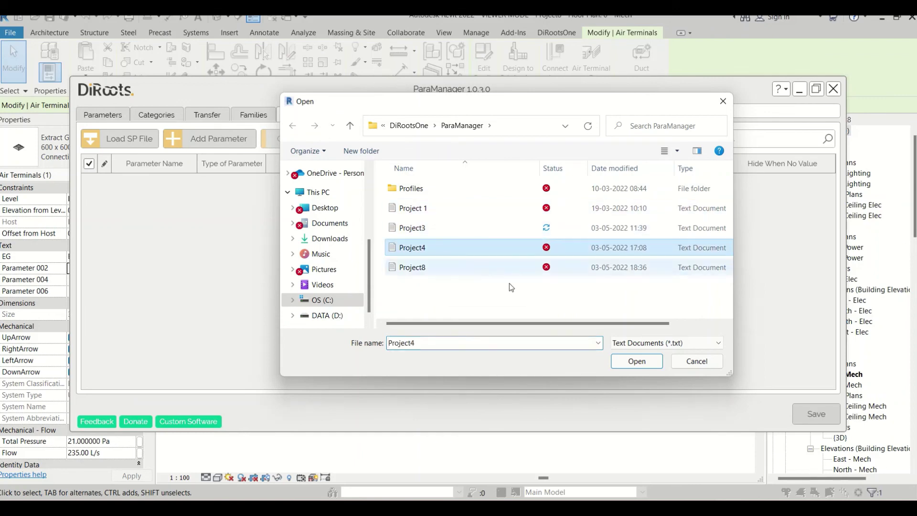
left_click(655, 365)
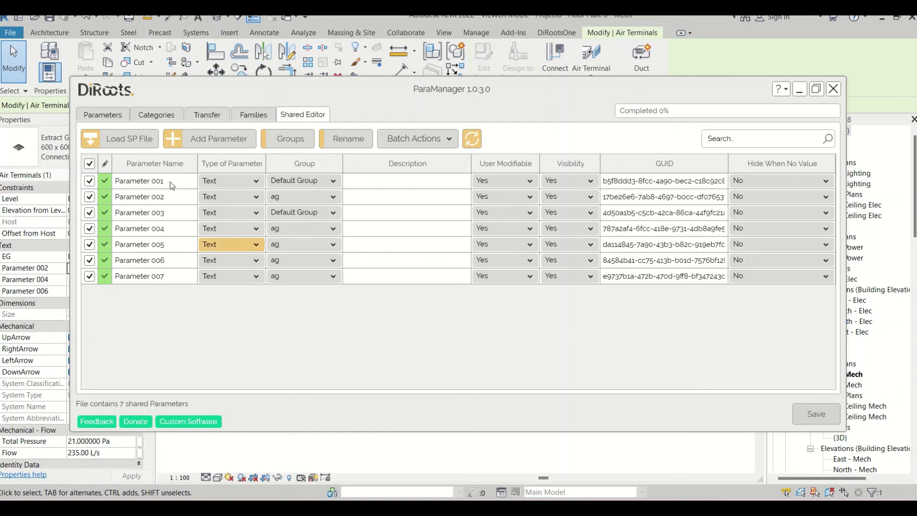
Step: Review the batch actions and the group options for Parameter 004, and add a new parameter to the shared parameter list
left_click(150, 227)
left_click(421, 140)
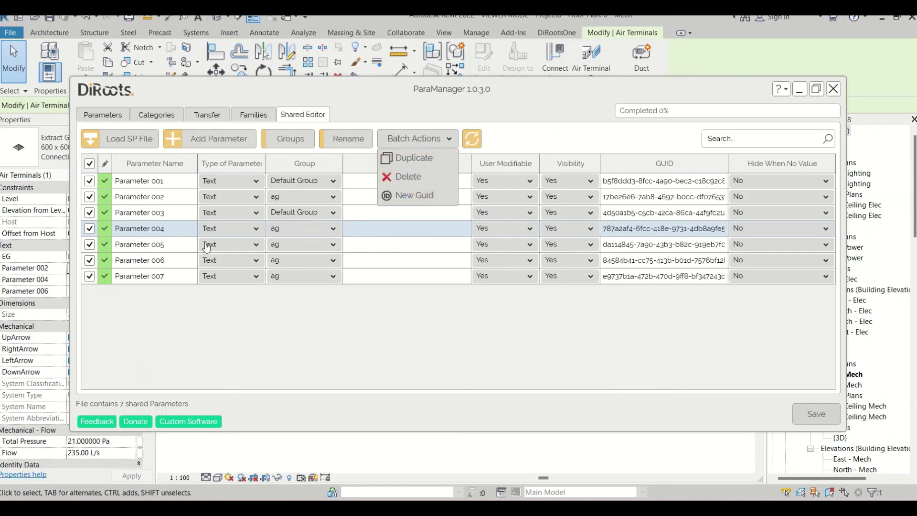
left_click(320, 228)
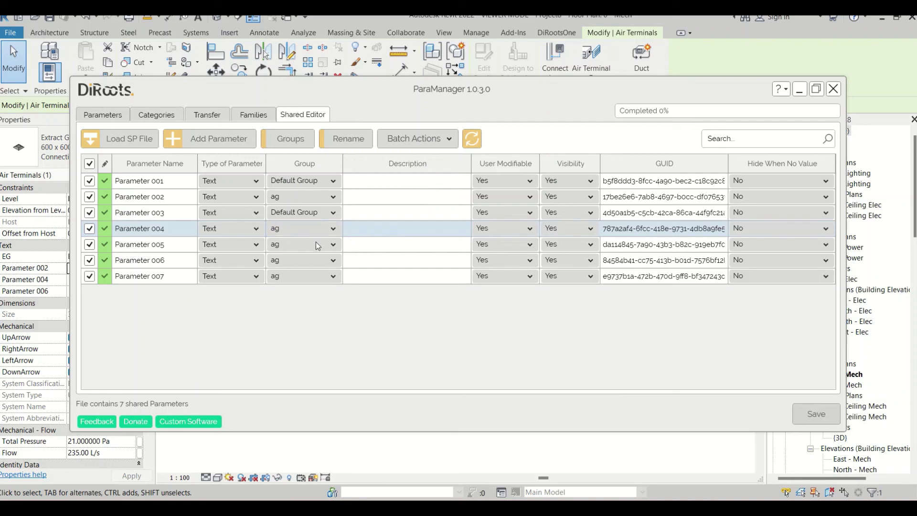
left_click(319, 233)
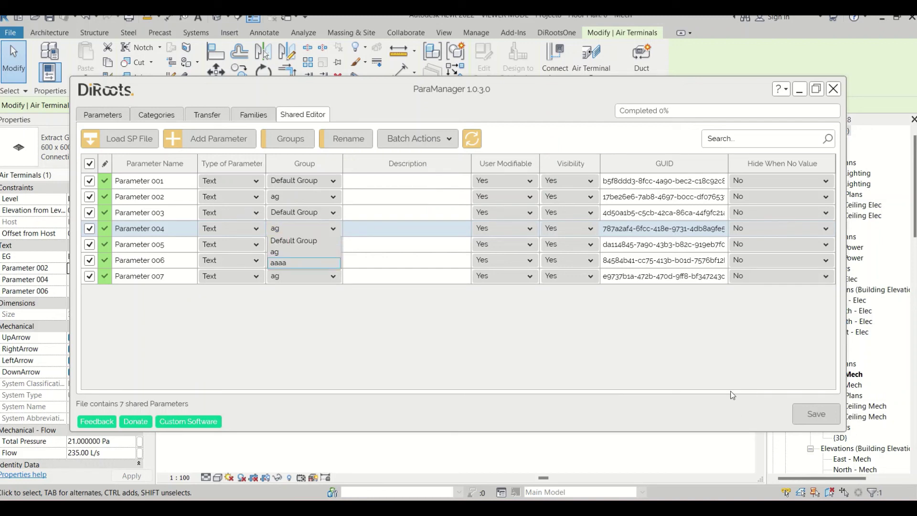
left_click(409, 349)
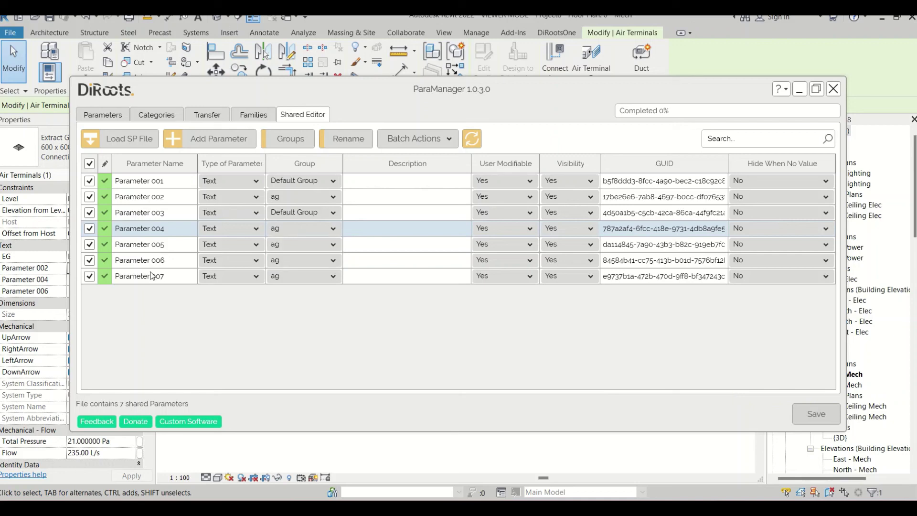
left_click(213, 139)
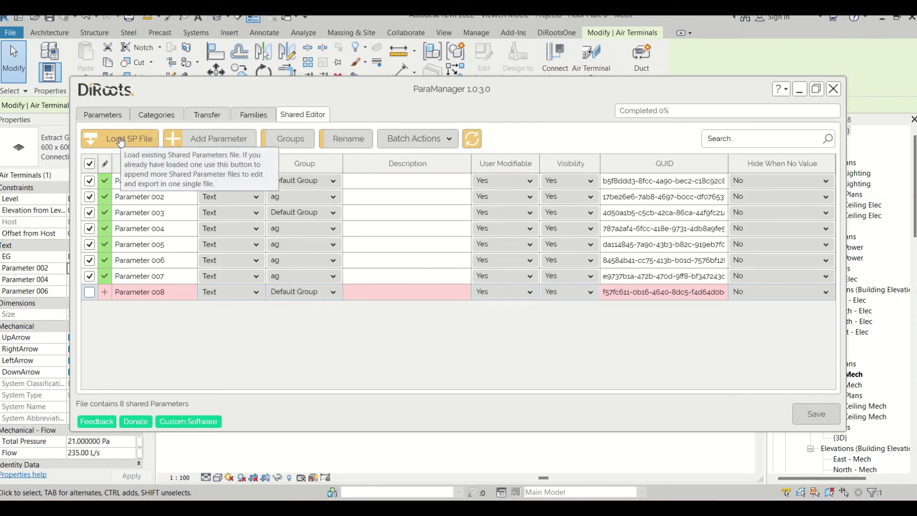
Step: Review the Excel and shared parameter import/export options for the project's parameter list
left_click(103, 117)
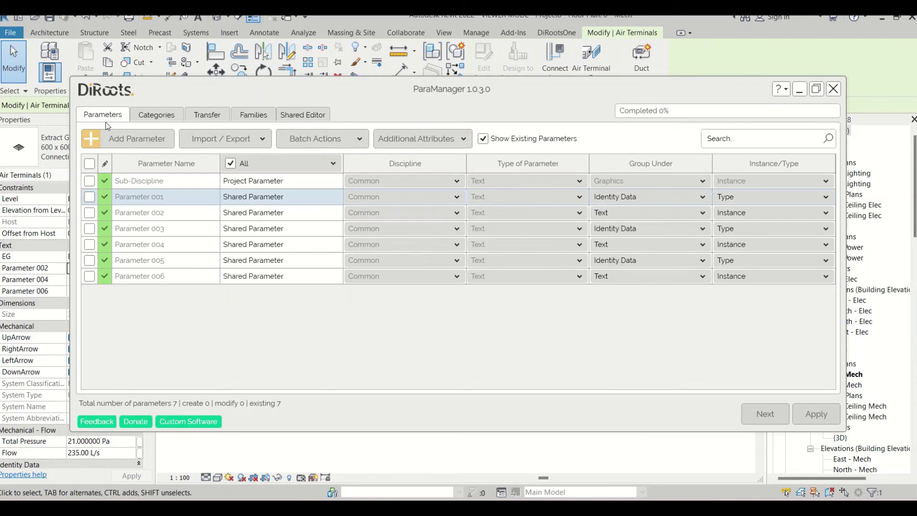
left_click(237, 140)
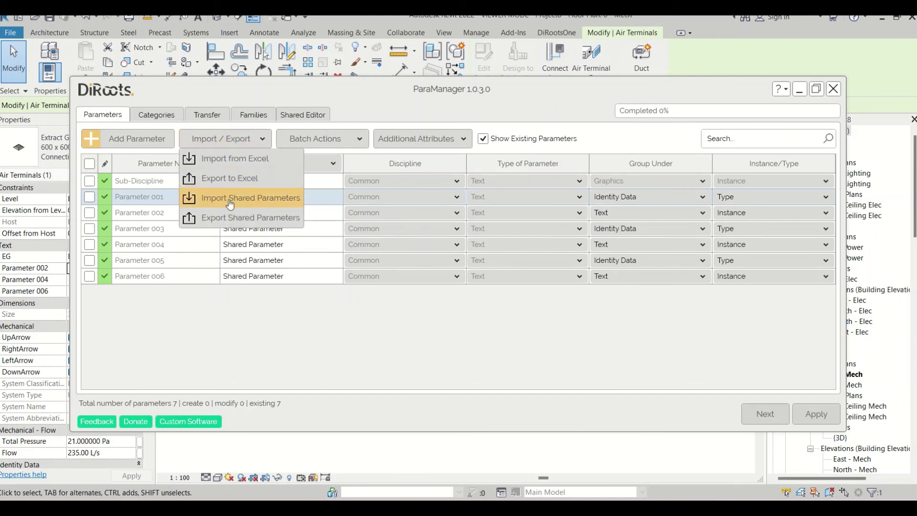